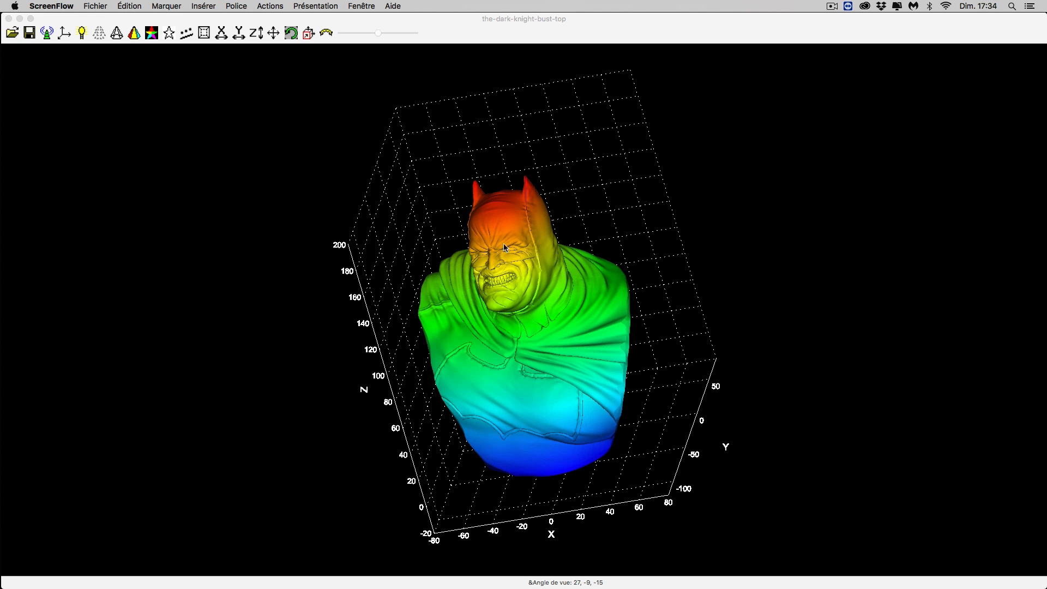
pyautogui.moveTo(404, 240); pyautogui.dragTo(428, 236)
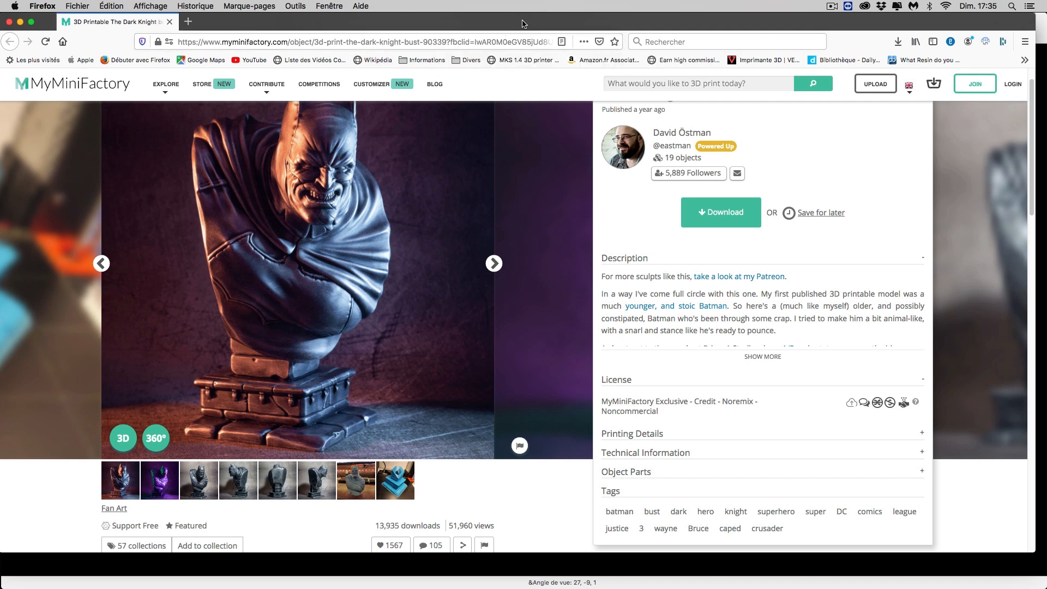
pyautogui.moveTo(522, 24); pyautogui.dragTo(0, 47)
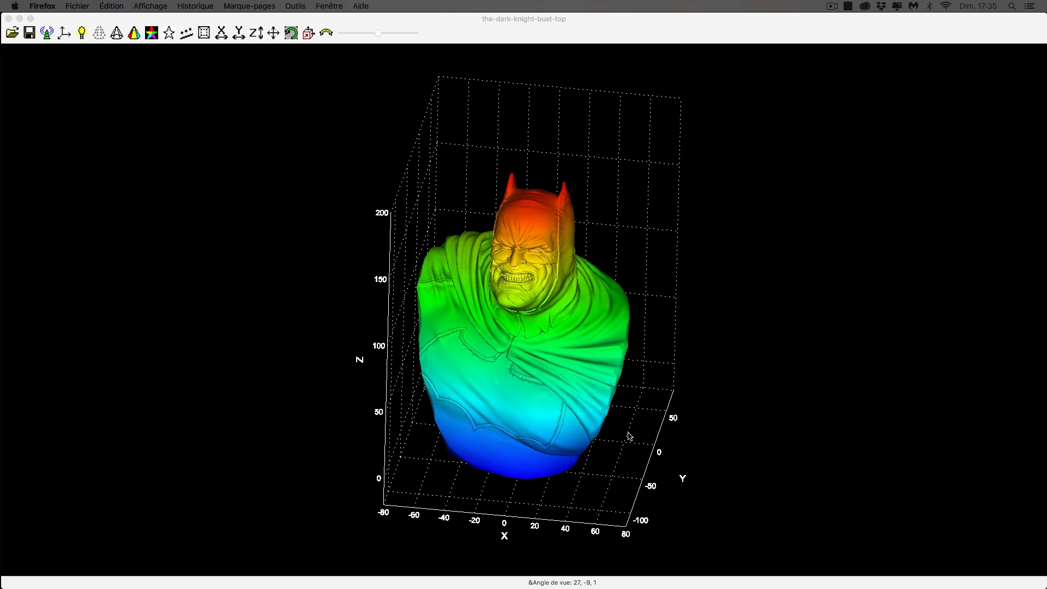
pyautogui.moveTo(628, 433)
pyautogui.mouseDown()
pyautogui.moveTo(637, 427)
pyautogui.moveTo(622, 423)
pyautogui.moveTo(671, 421)
pyautogui.moveTo(620, 435)
pyautogui.mouseUp()
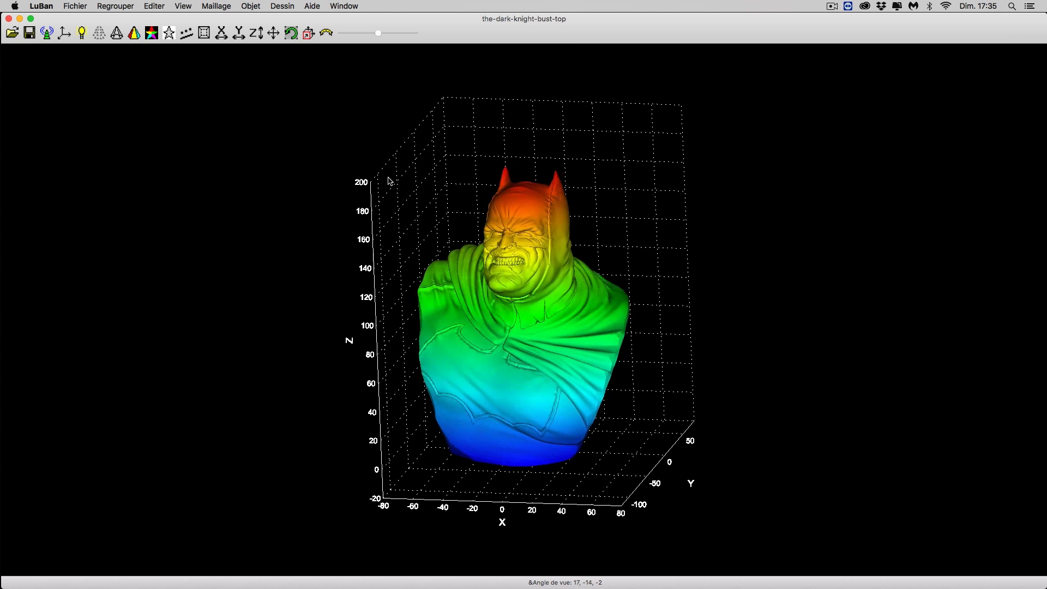
# Step: Generate a cylindrical box with a wall thickness of 10 around the bust and enlarge its window
pyautogui.click(216, 7)
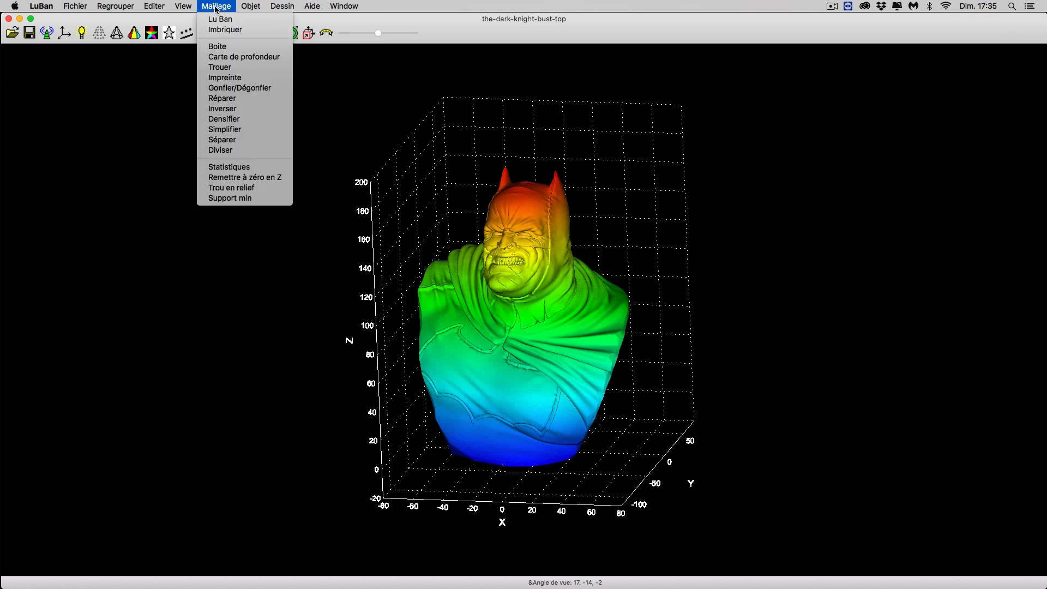
pyautogui.click(217, 46)
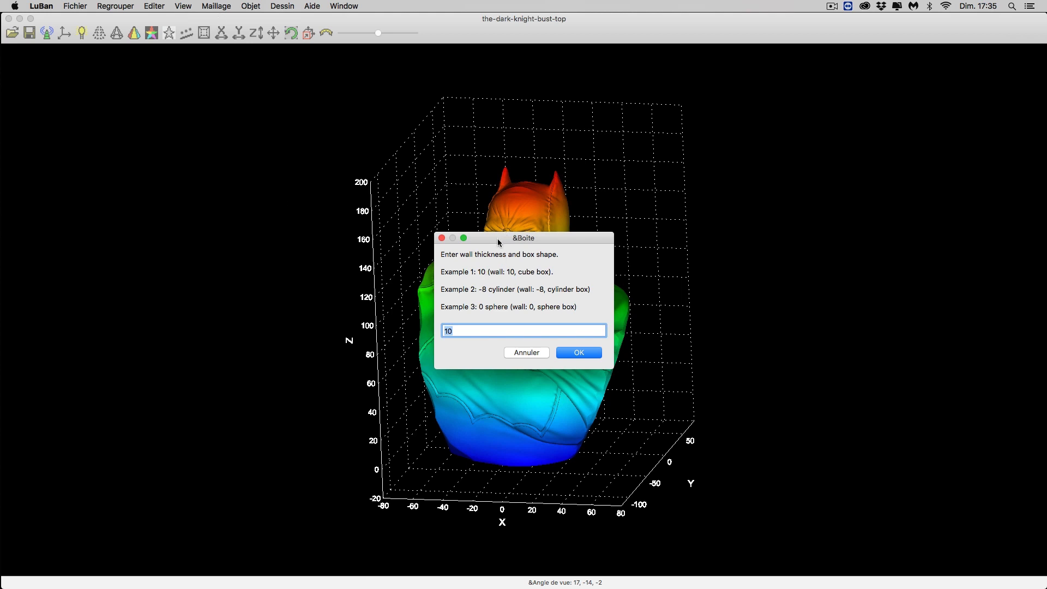
pyautogui.moveTo(498, 240); pyautogui.dragTo(499, 180)
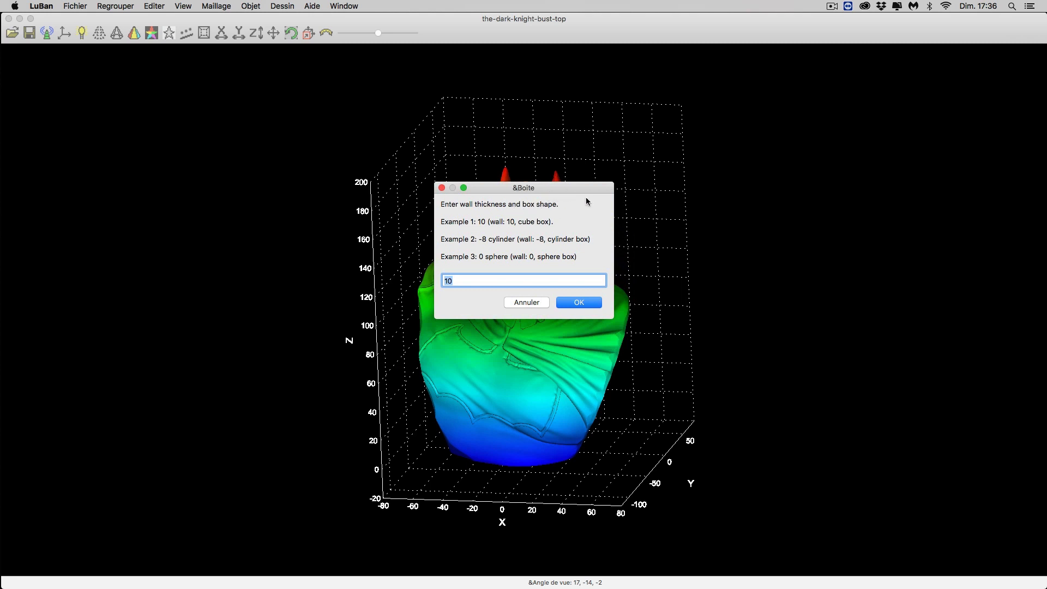
pyautogui.moveTo(571, 190); pyautogui.dragTo(808, 178)
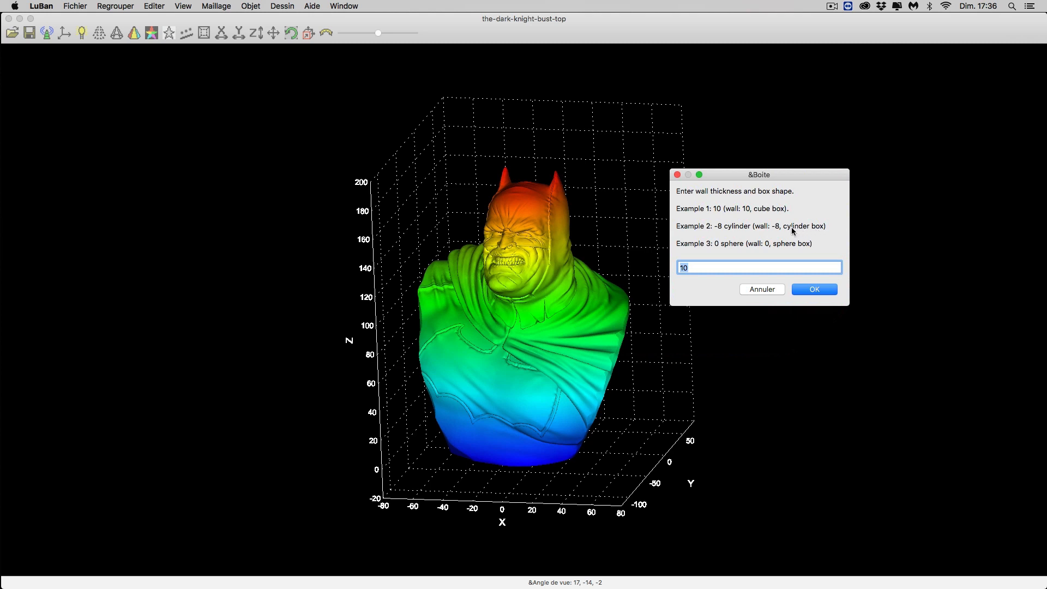
pyautogui.click(710, 268)
pyautogui.click(821, 292)
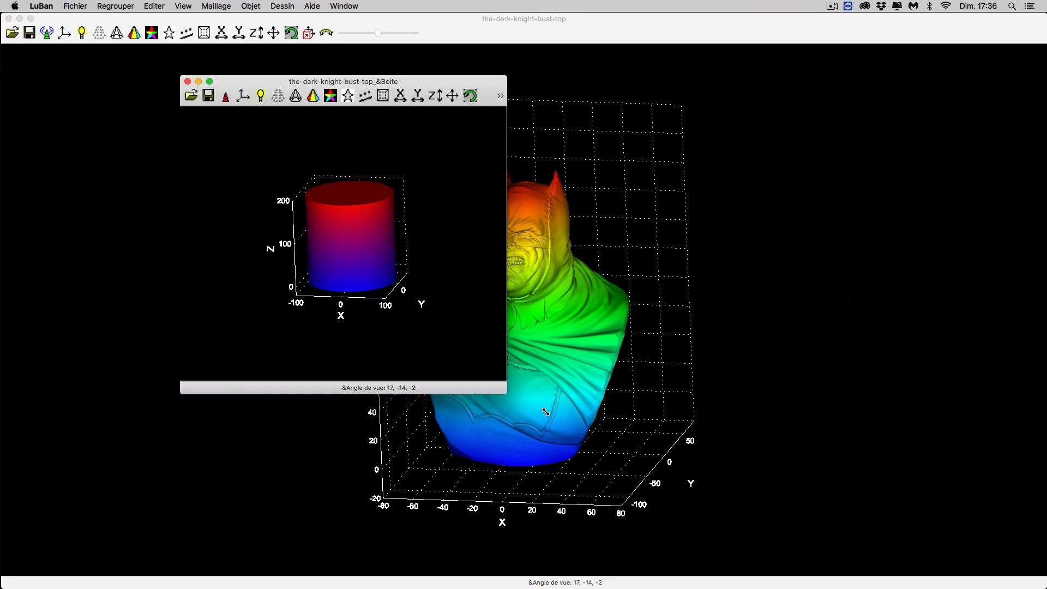
pyautogui.moveTo(506, 388); pyautogui.dragTo(895, 536)
pyautogui.moveTo(637, 92); pyautogui.dragTo(608, 80)
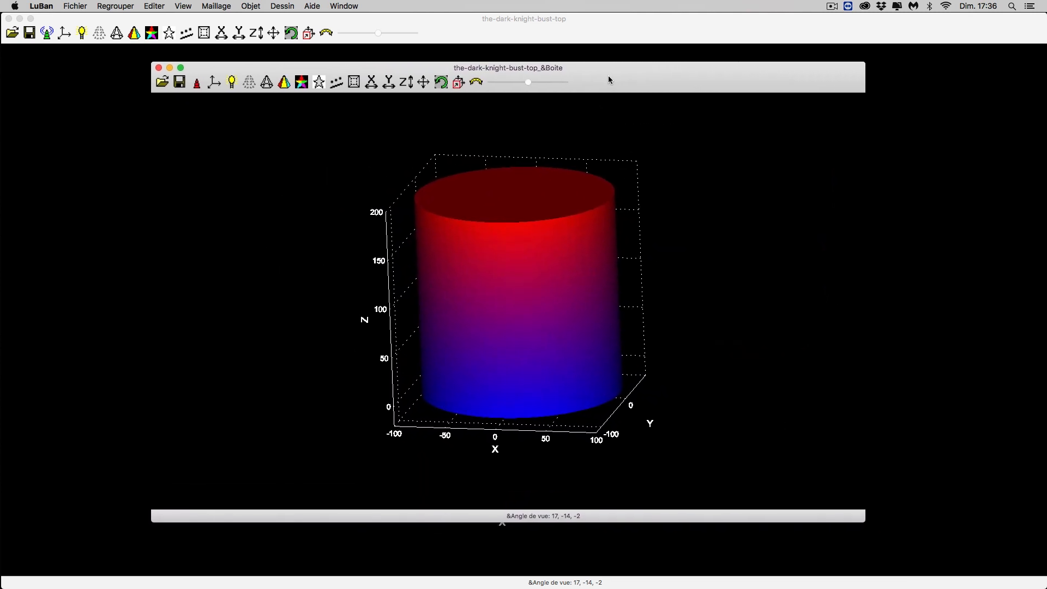
# Step: Clip the cylindrical box from above to about half its height and examine the cavity inside
pyautogui.click(460, 83)
pyautogui.moveTo(510, 183)
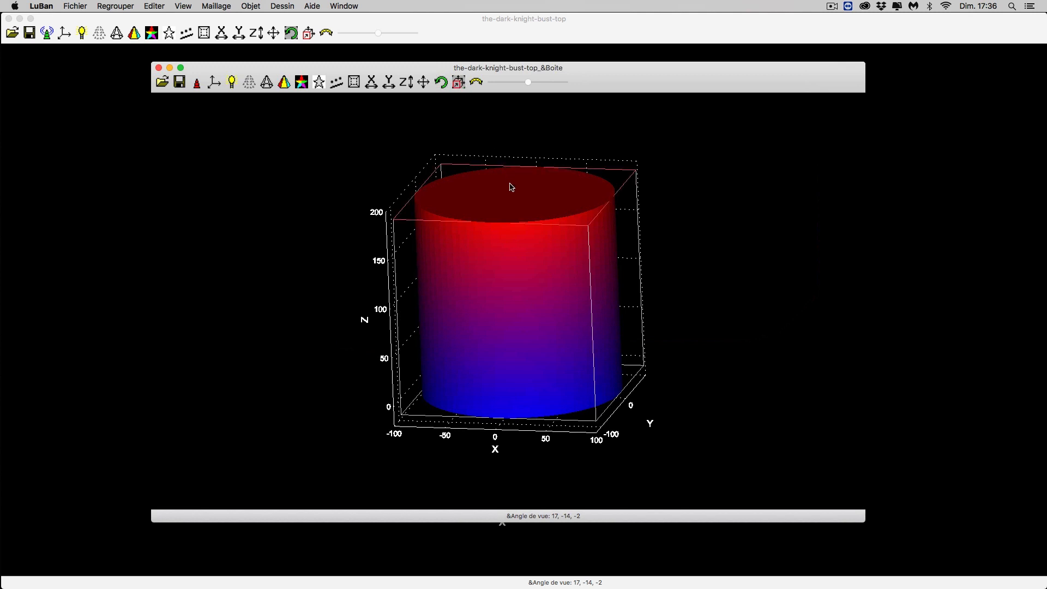
pyautogui.moveTo(511, 186); pyautogui.dragTo(548, 319)
pyautogui.click(442, 82)
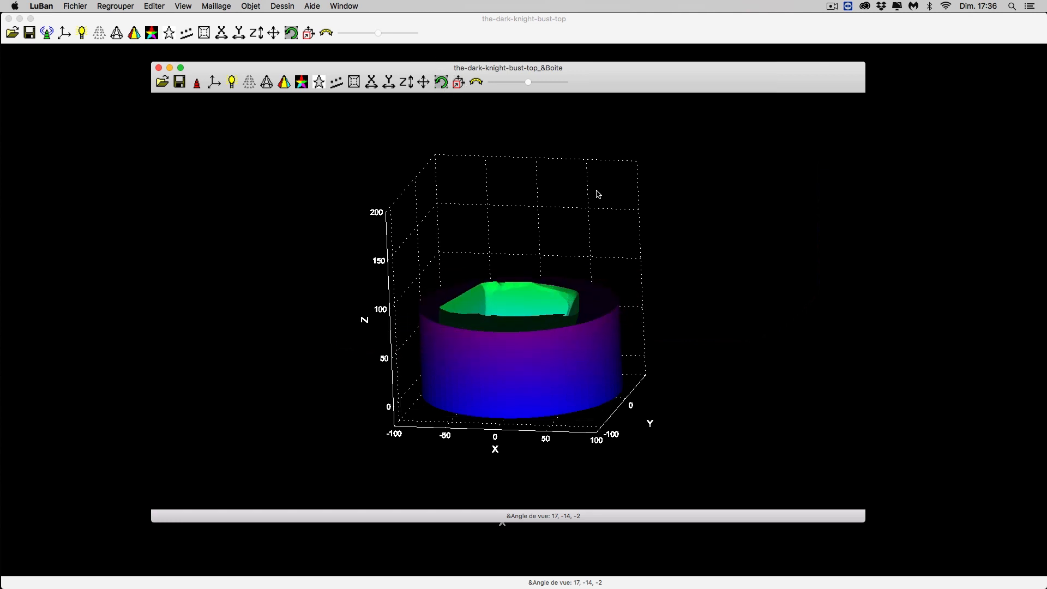
pyautogui.moveTo(599, 195); pyautogui.dragTo(582, 251)
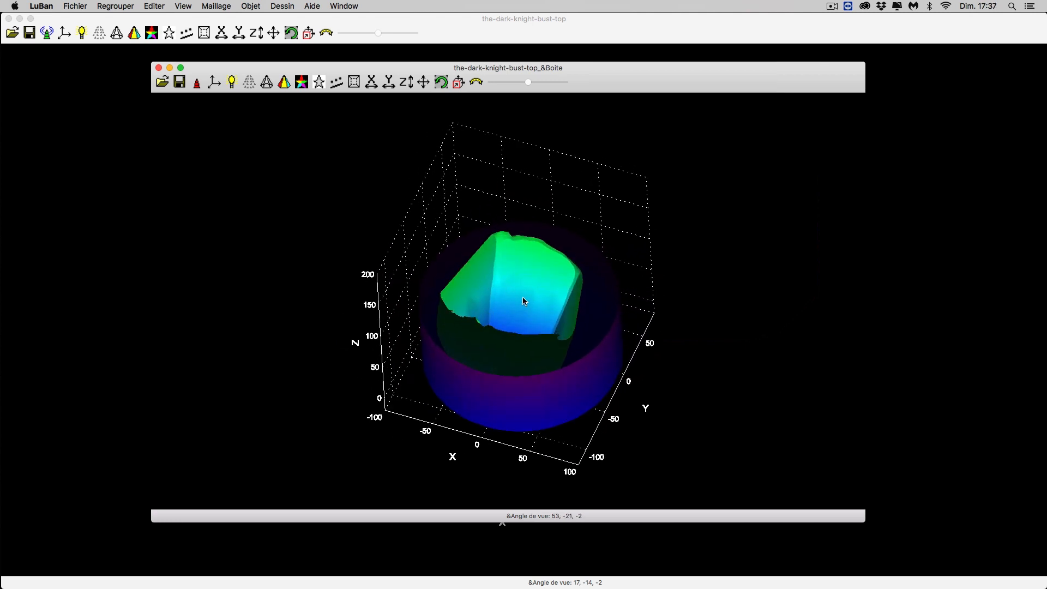
# Step: Raise the clipping plane back to the box's full height and view the whole cylinder from the side
pyautogui.click(459, 83)
pyautogui.moveTo(503, 351); pyautogui.dragTo(502, 143)
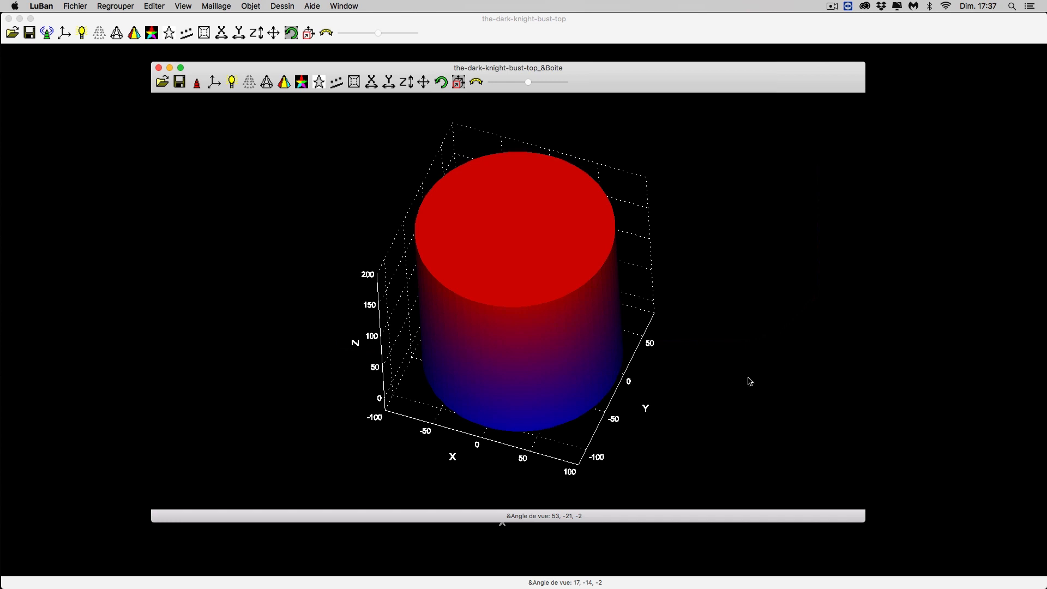
pyautogui.click(442, 82)
pyautogui.moveTo(736, 435); pyautogui.dragTo(727, 348)
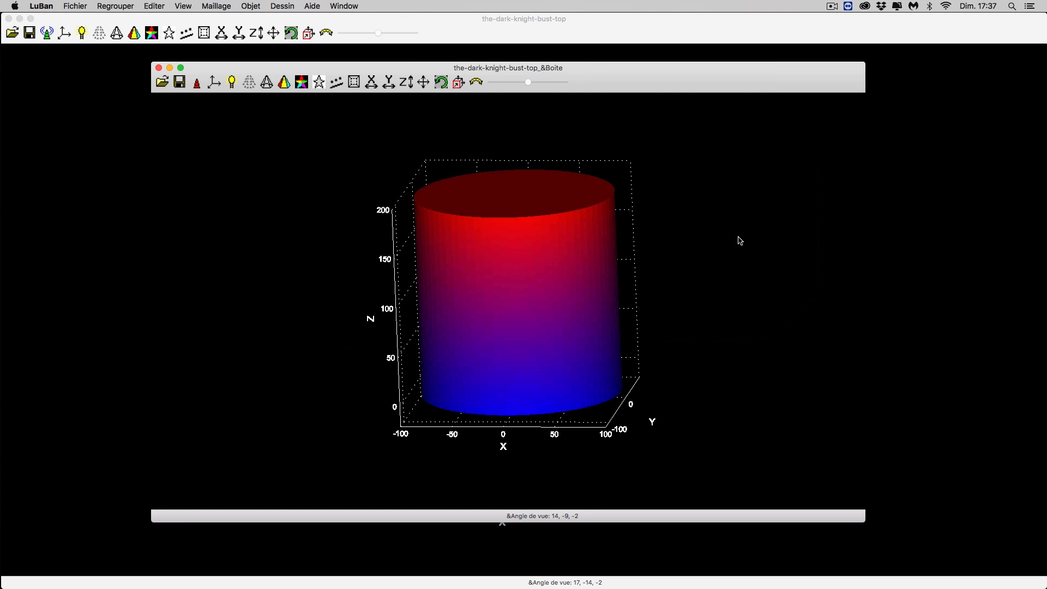
pyautogui.moveTo(743, 231); pyautogui.dragTo(752, 269)
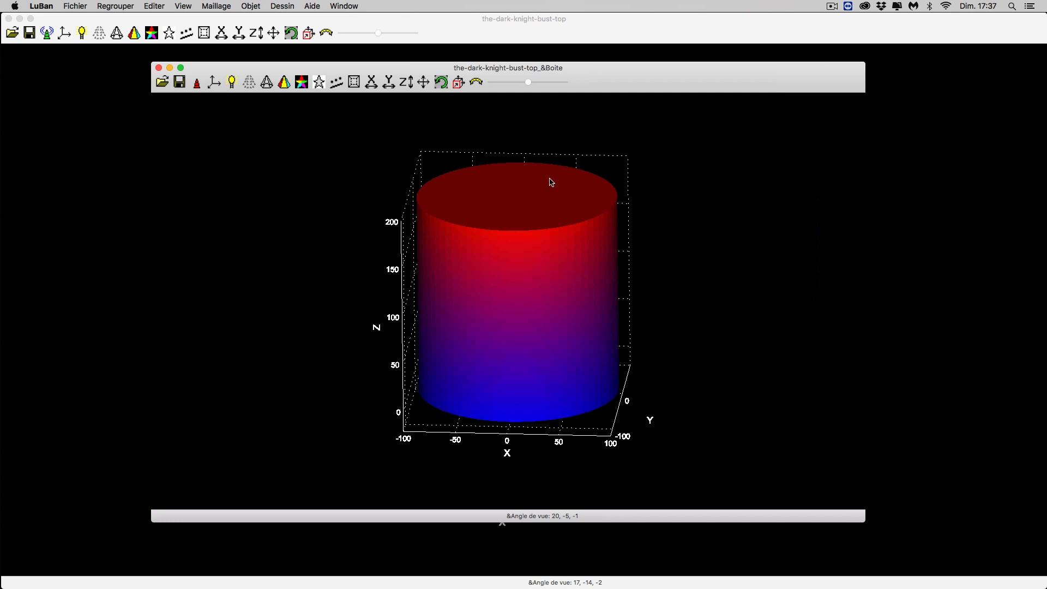
# Step: Section the box again at about half height, inspect its cavity from above, and close the box without saving
pyautogui.click(458, 81)
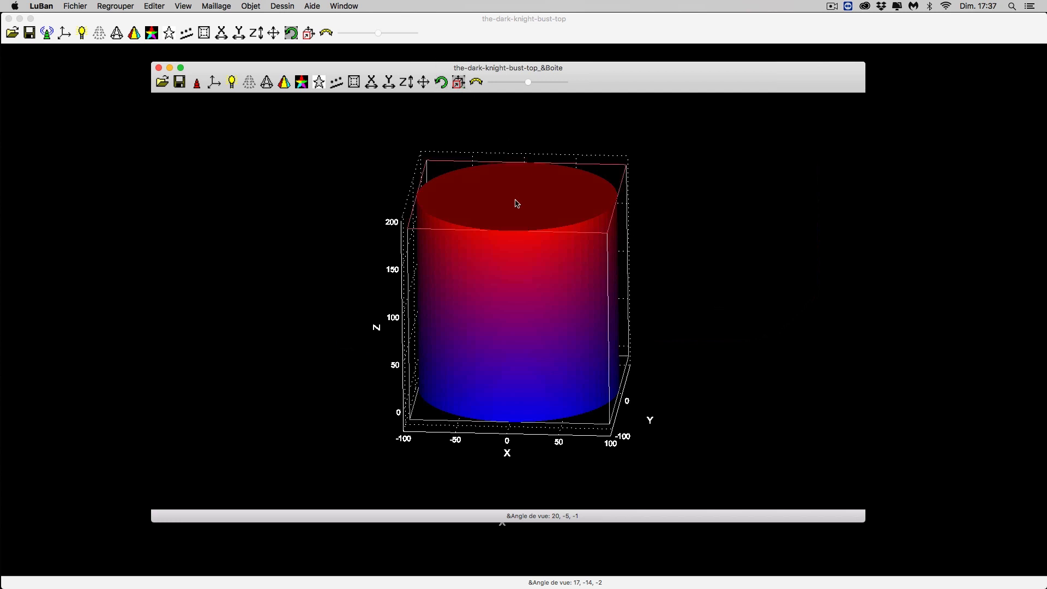
pyautogui.moveTo(515, 203); pyautogui.dragTo(515, 355)
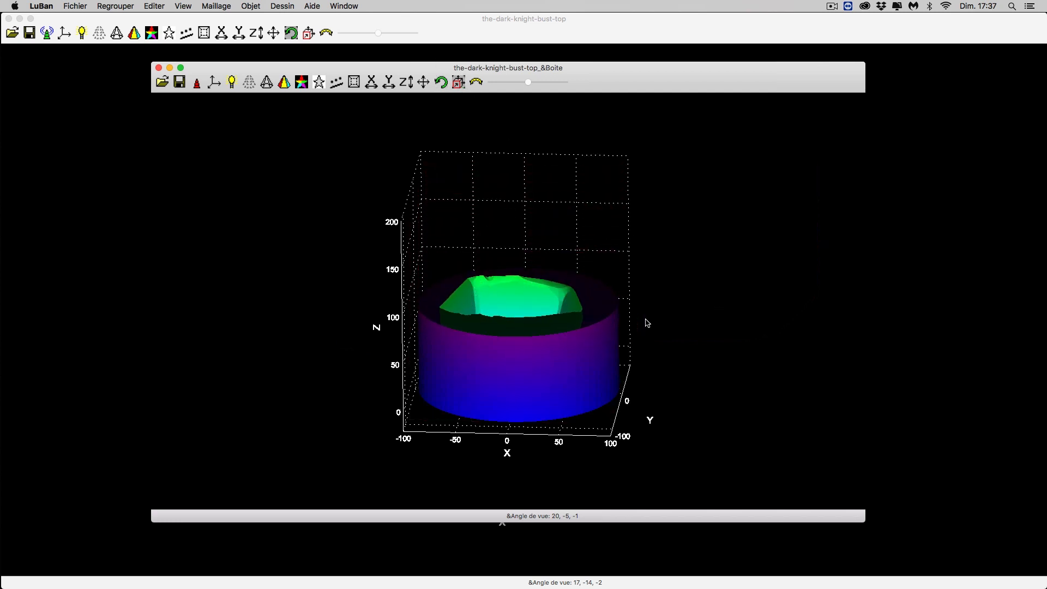
pyautogui.click(446, 82)
pyautogui.moveTo(669, 213); pyautogui.dragTo(671, 243)
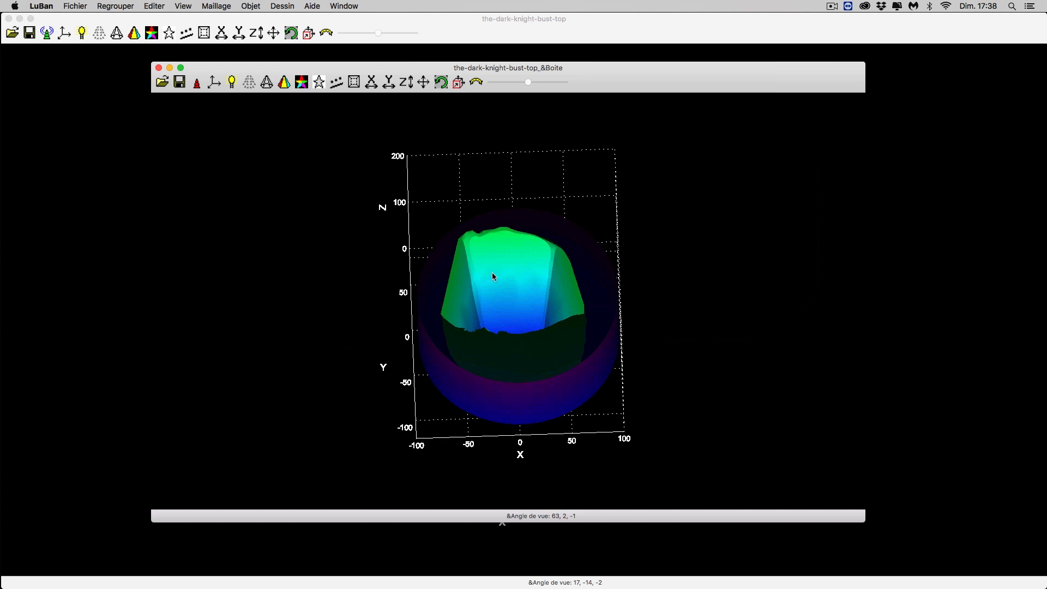
pyautogui.click(159, 69)
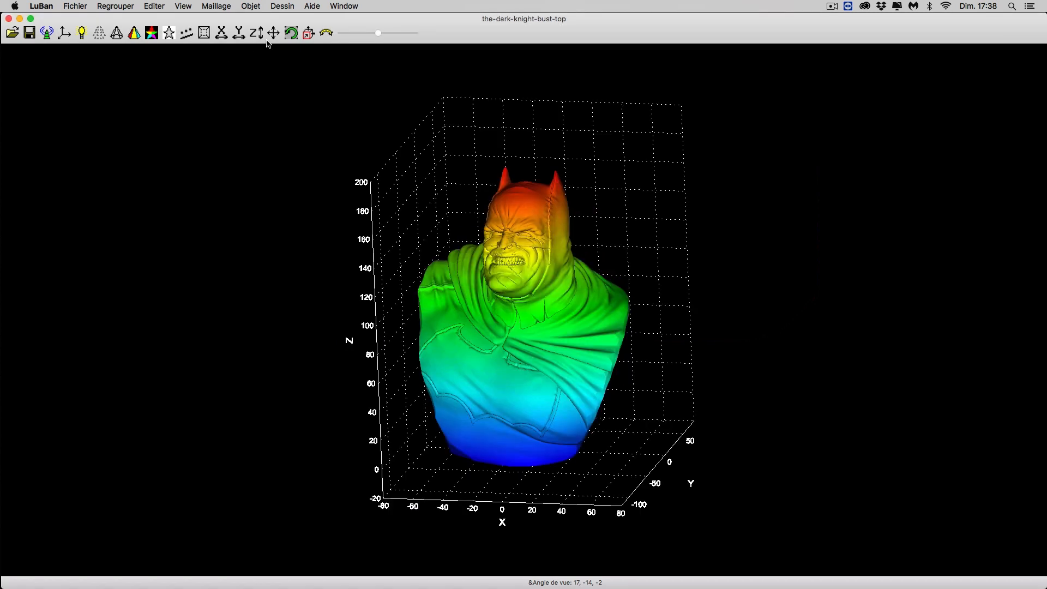
# Step: Generate a cylindrical box with a wall thickness of 5 around the bust and enlarge its window
pyautogui.click(218, 7)
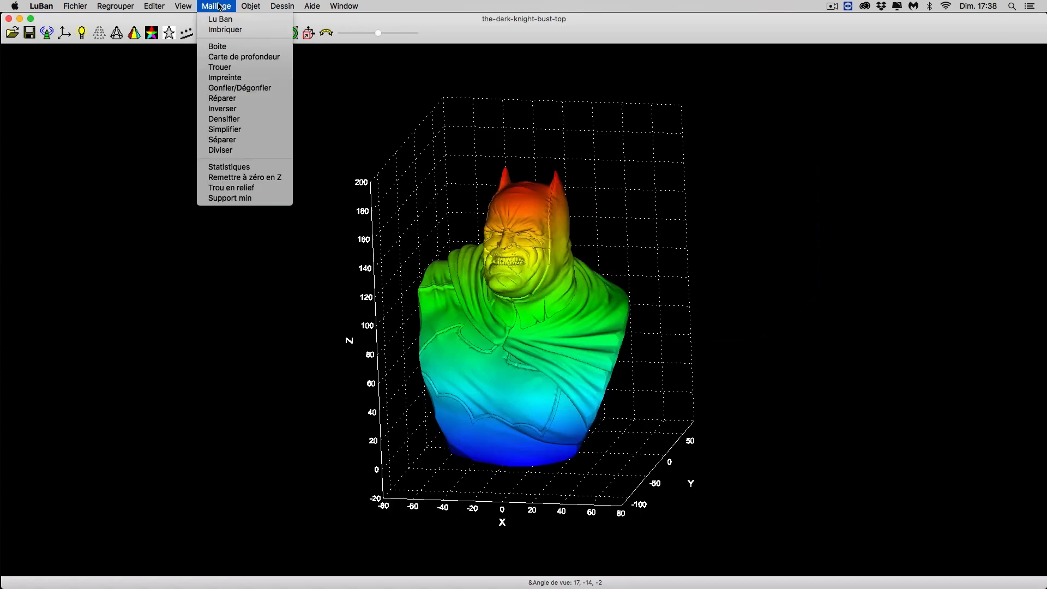
pyautogui.click(226, 49)
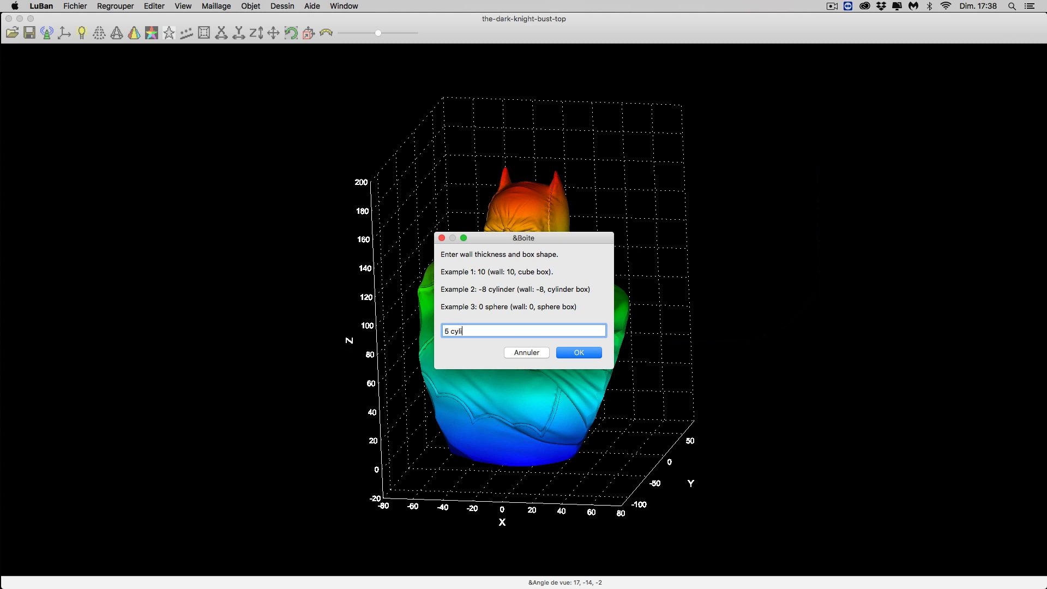
pyautogui.click(569, 354)
pyautogui.moveTo(499, 387); pyautogui.dragTo(838, 534)
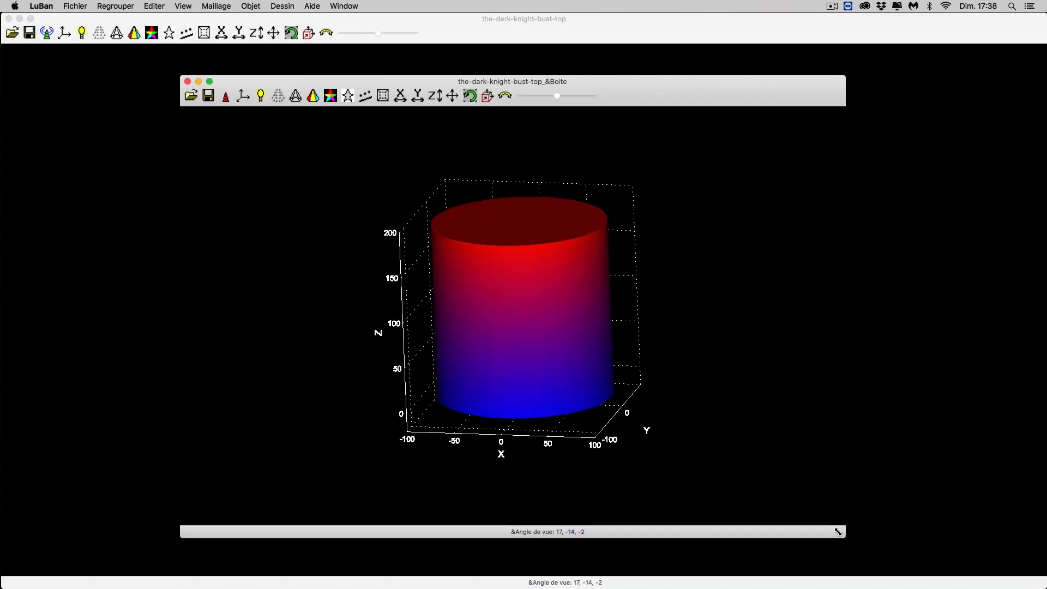
# Step: Clip the 5-wall cylinder to about half its height, examine the cavity and its bottom, and close the box
pyautogui.click(488, 96)
pyautogui.moveTo(534, 243); pyautogui.dragTo(540, 398)
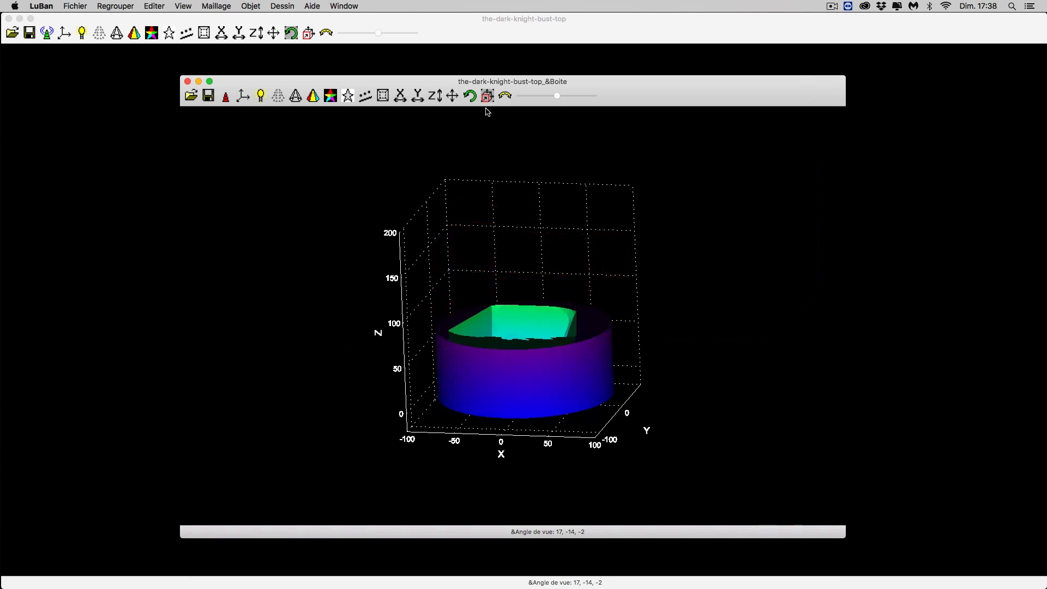
pyautogui.click(470, 95)
pyautogui.moveTo(515, 161); pyautogui.dragTo(594, 275)
pyautogui.scroll(2, 594, 275)
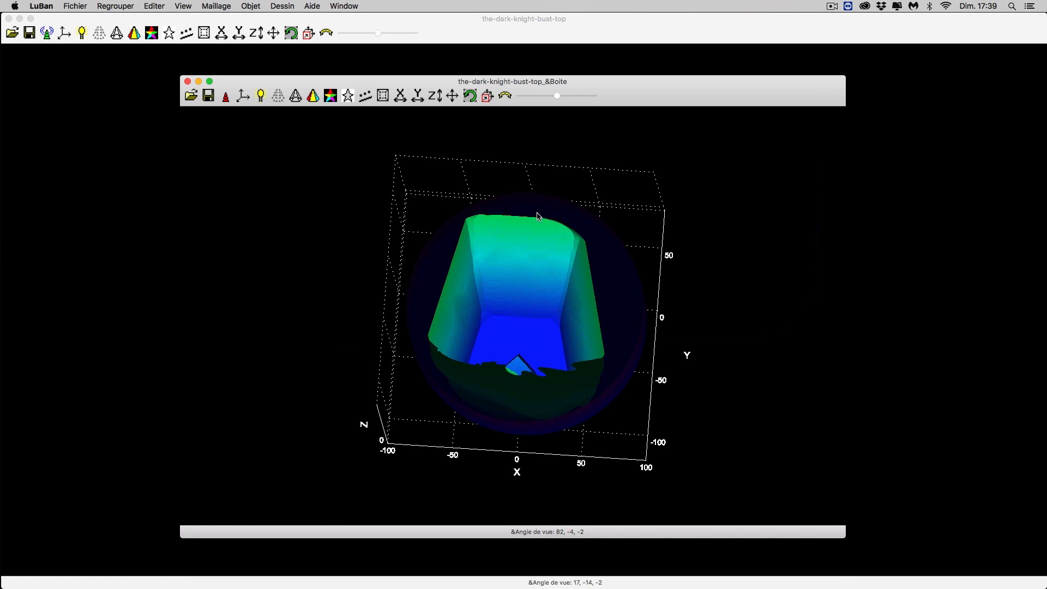
pyautogui.moveTo(685, 314); pyautogui.dragTo(486, 134)
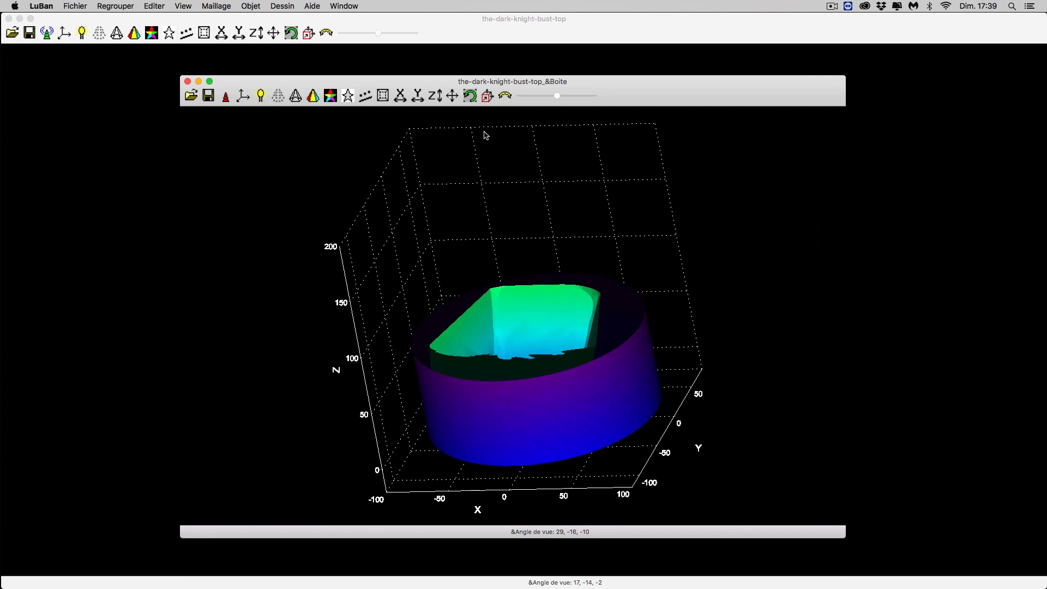
pyautogui.click(188, 81)
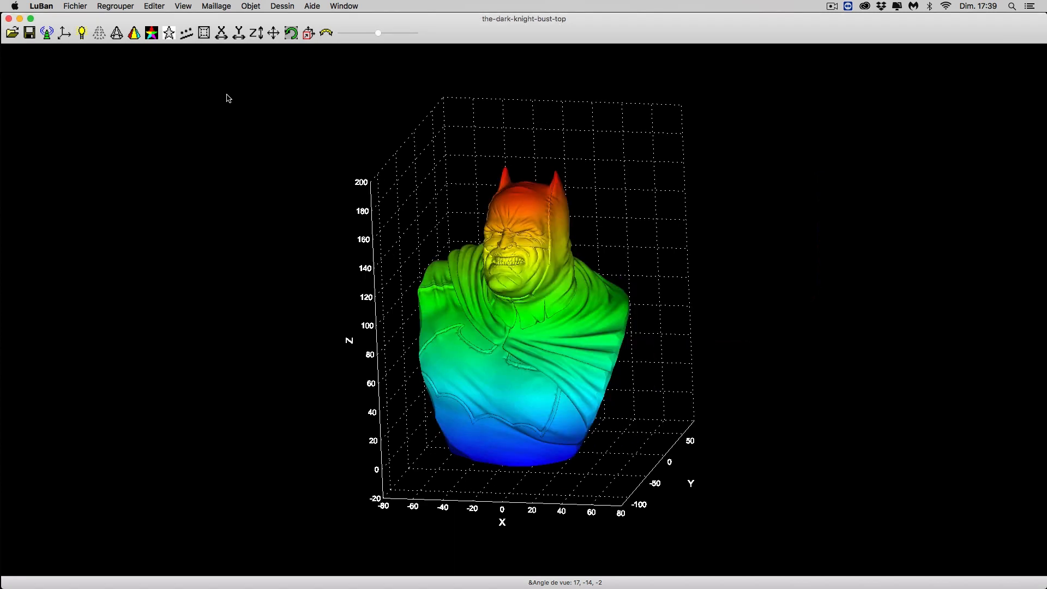
# Step: Generate a cylindrical box with a wall thickness of 0 around the bust and enlarge its window
pyautogui.click(217, 6)
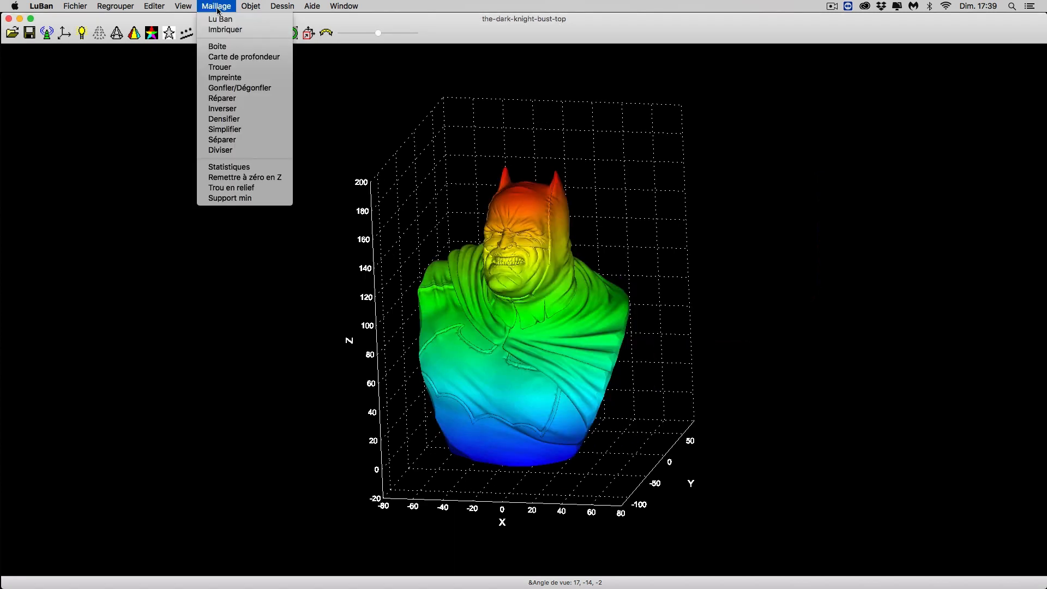
pyautogui.click(218, 47)
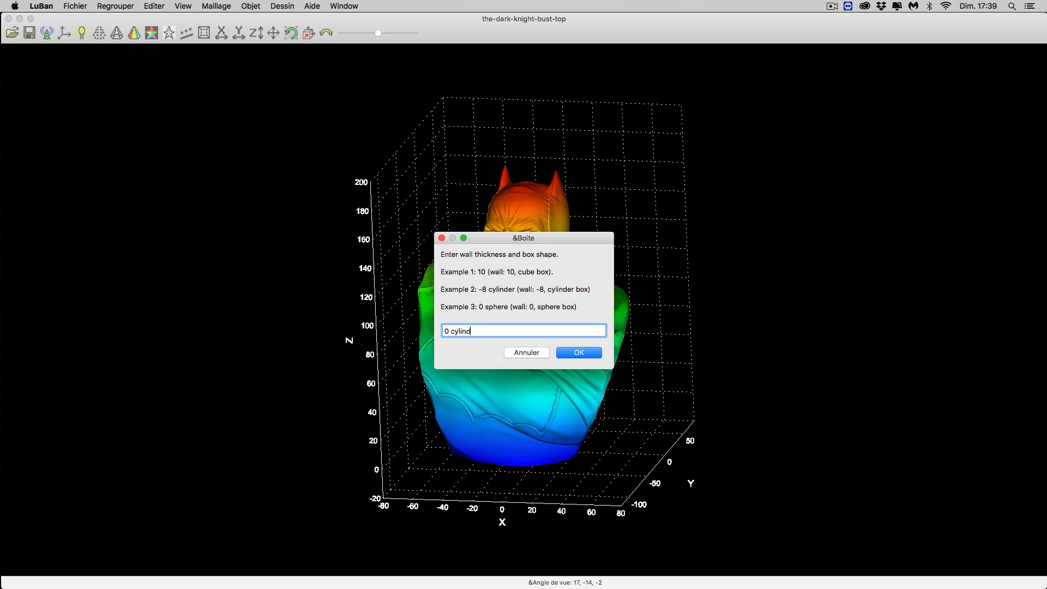
pyautogui.moveTo(491, 331); pyautogui.dragTo(445, 329)
pyautogui.click(579, 353)
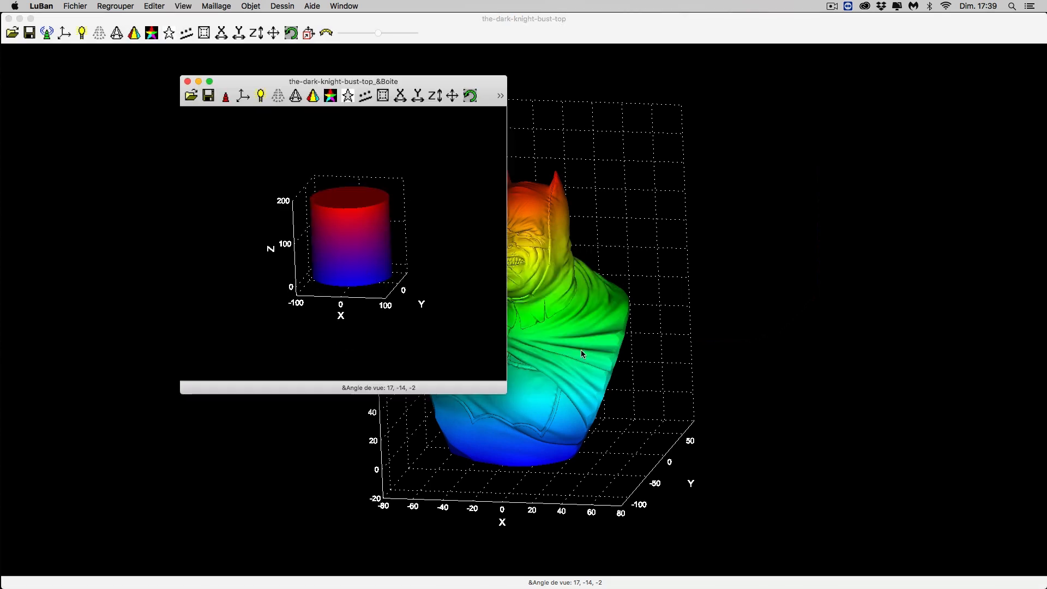
pyautogui.moveTo(502, 388); pyautogui.dragTo(891, 552)
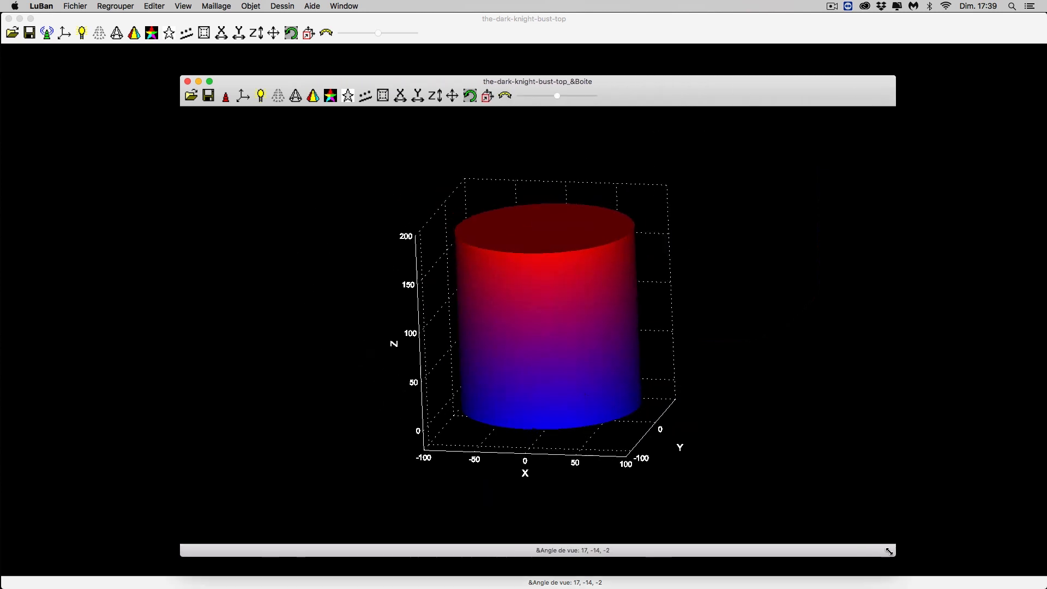
# Step: Clip the 0-wall cylinder to about half its height, examine the cavity's bottom from above, and close the box
pyautogui.click(487, 97)
pyautogui.moveTo(523, 244); pyautogui.dragTo(549, 416)
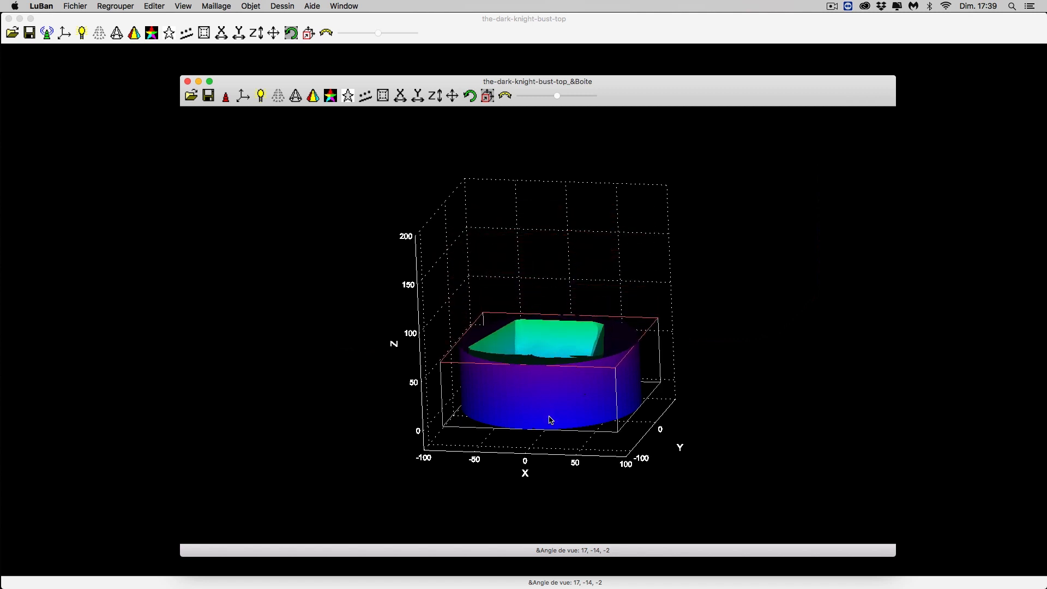
pyautogui.click(471, 96)
pyautogui.moveTo(617, 234); pyautogui.dragTo(632, 325)
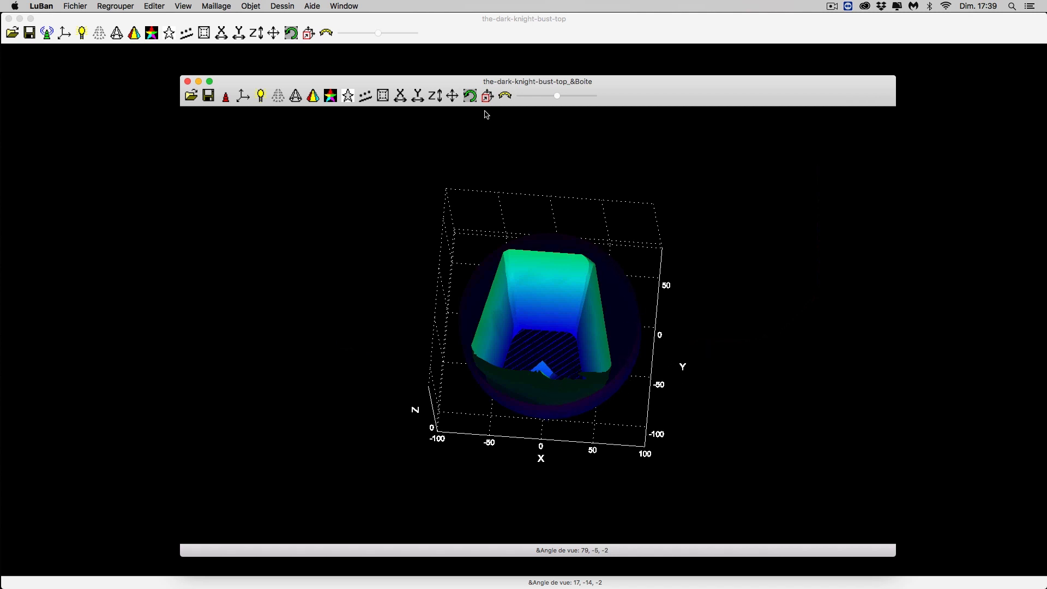
pyautogui.click(188, 81)
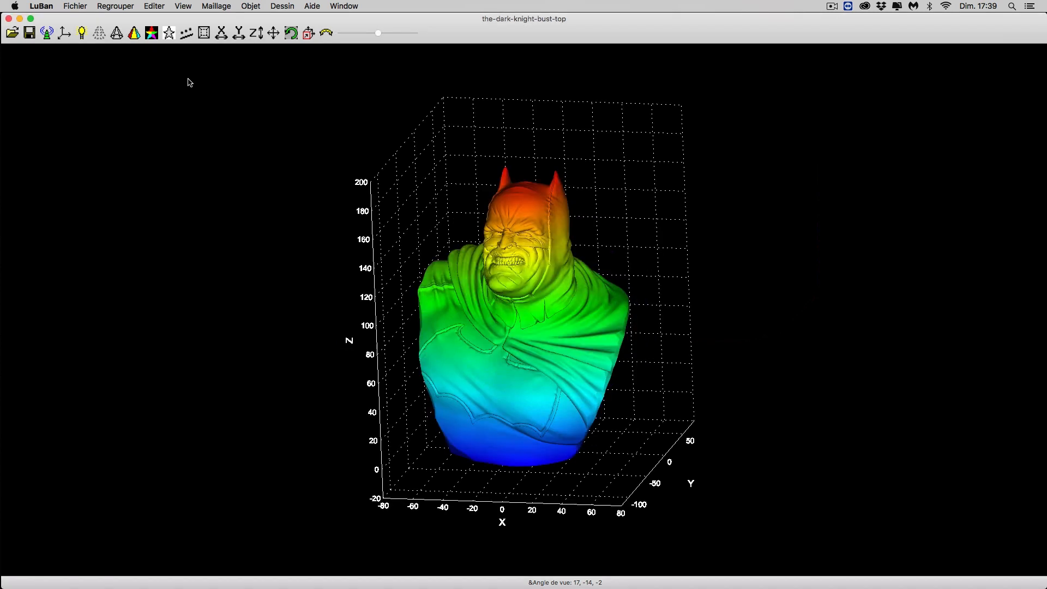
# Step: Generate a cylindrical box with a wall thickness of -2 around the bust and enlarge its window
pyautogui.click(221, 7)
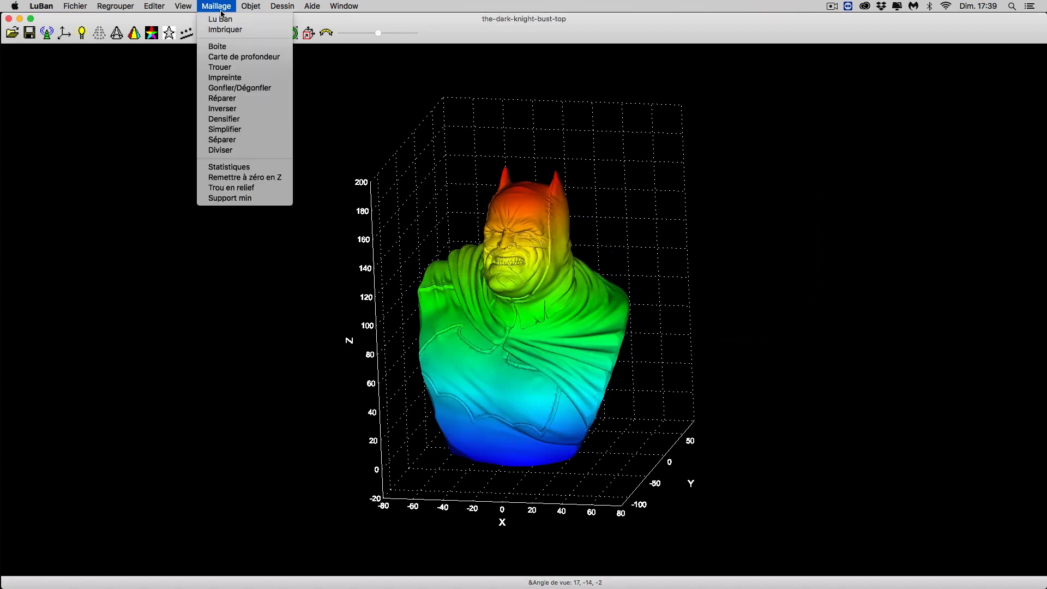
pyautogui.click(226, 46)
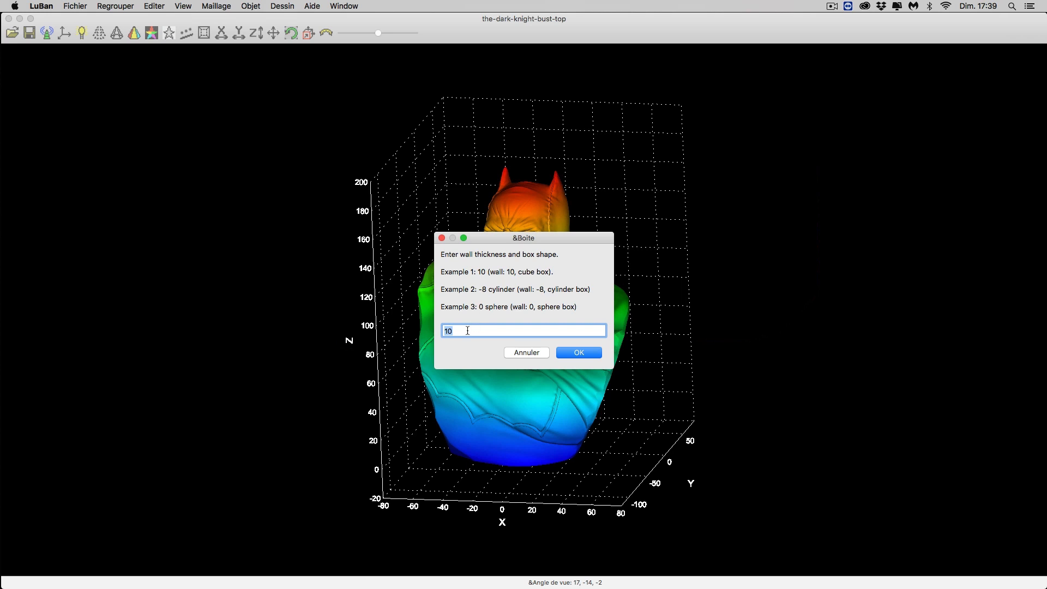
pyautogui.write('0 cylinder')
pyautogui.moveTo(449, 333); pyautogui.dragTo(413, 337)
pyautogui.write('-2')
pyautogui.click(589, 353)
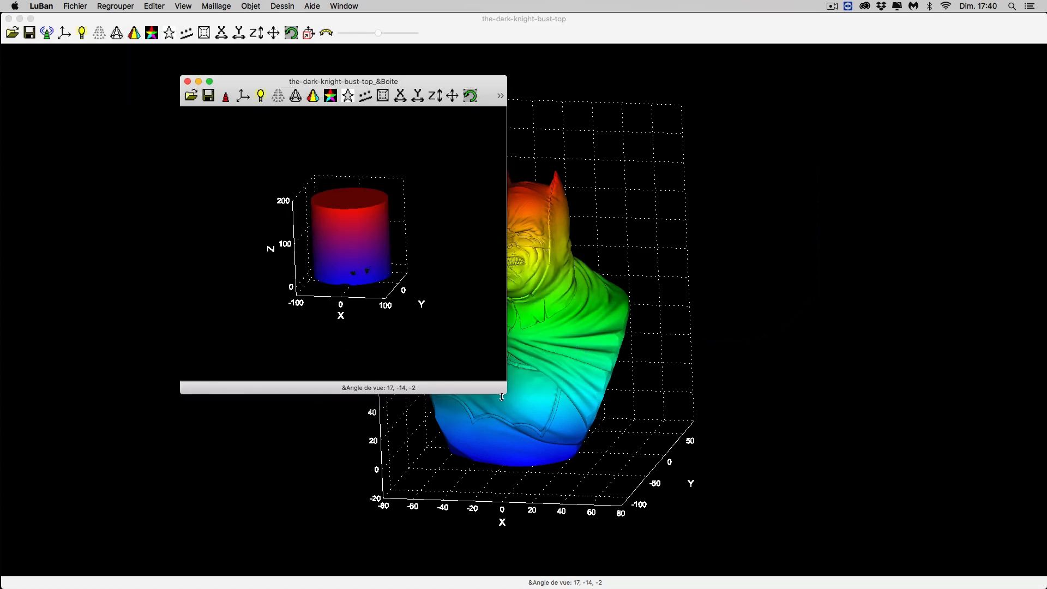
pyautogui.moveTo(496, 386); pyautogui.dragTo(806, 511)
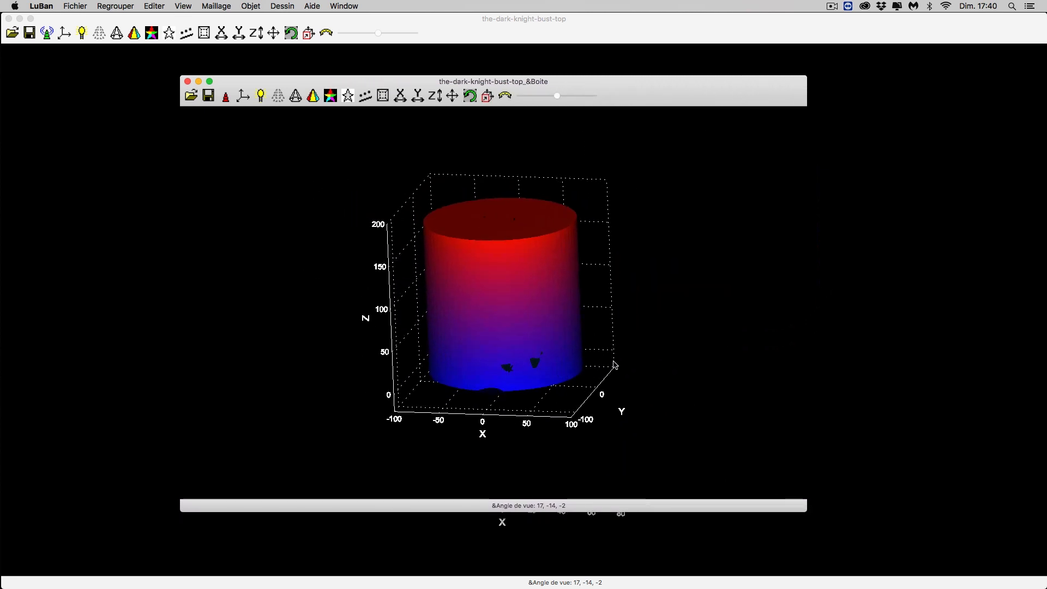
# Step: Inspect the holes in the -2-wall cylinder, clip it partway down to examine the cavity, restore its full height, and close the box
pyautogui.moveTo(613, 363); pyautogui.dragTo(517, 350)
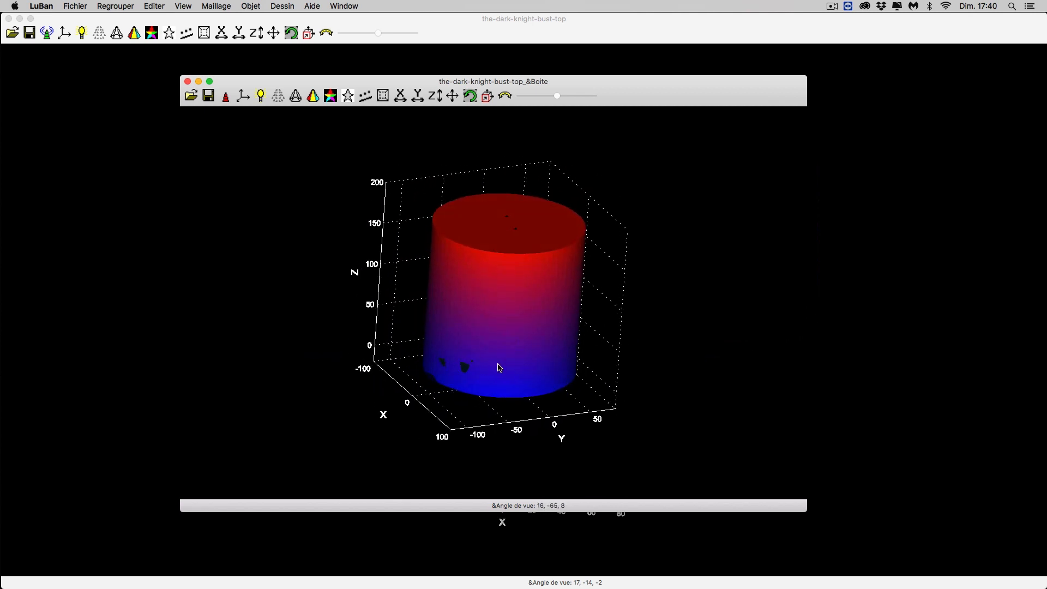
pyautogui.click(487, 97)
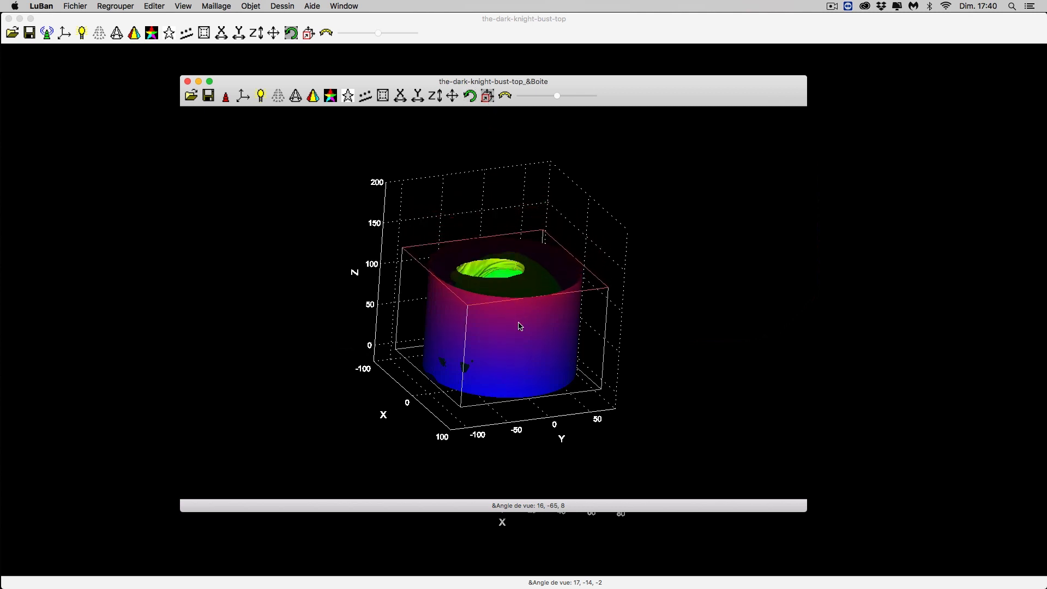
pyautogui.moveTo(520, 326); pyautogui.dragTo(579, 197)
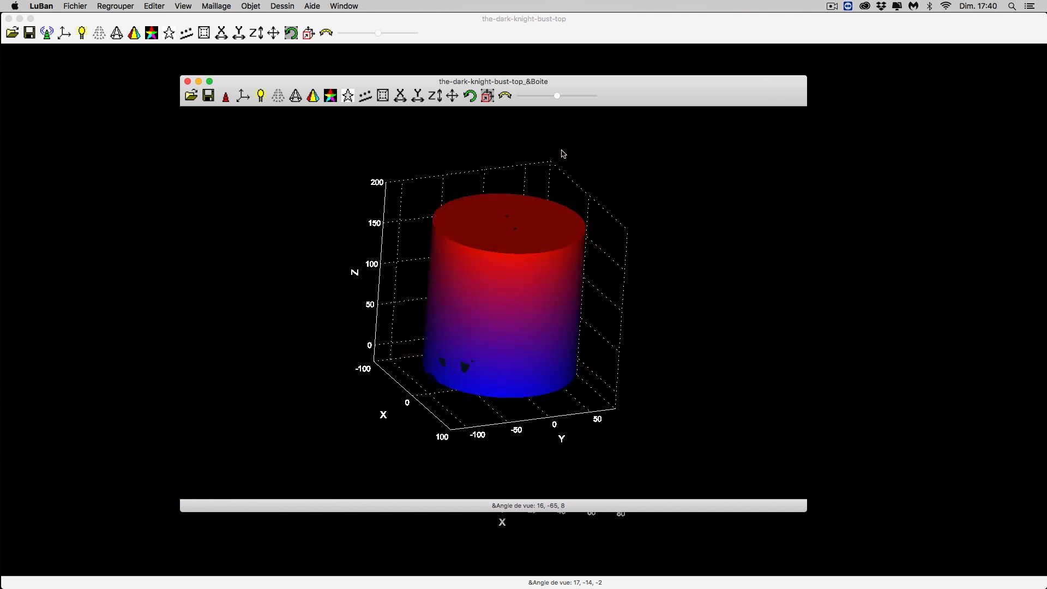
pyautogui.click(187, 82)
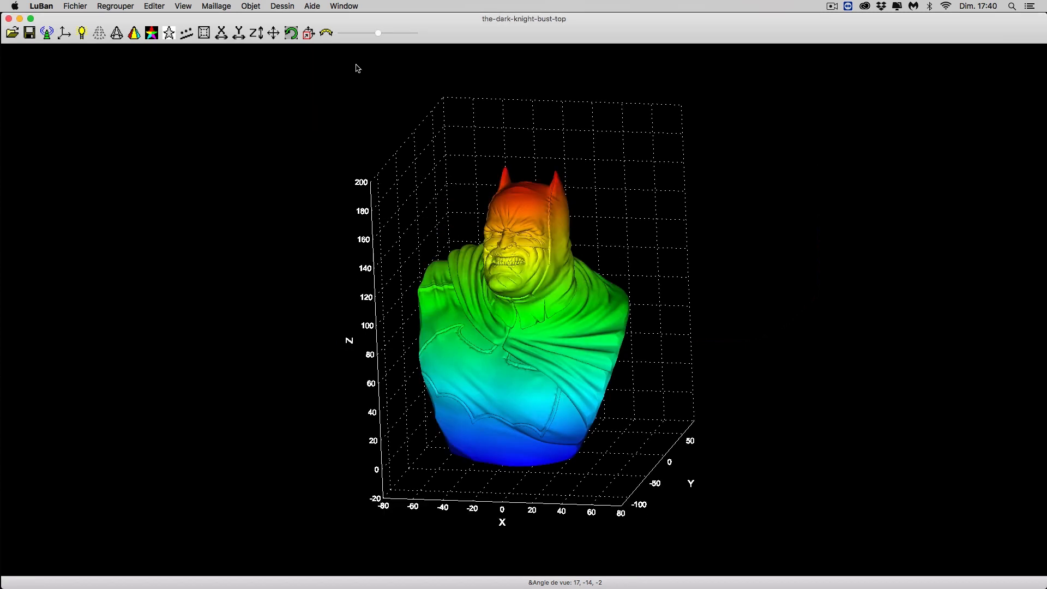
# Step: Generate a cylindrical box with a wall thickness of -1 around the bust and enlarge its window
pyautogui.click(212, 8)
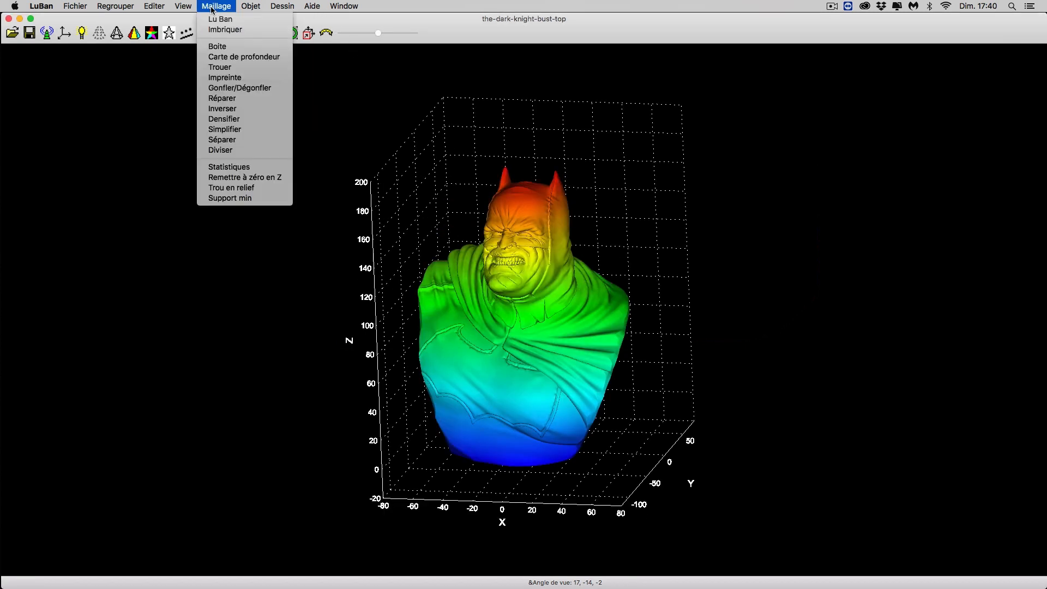
pyautogui.click(218, 46)
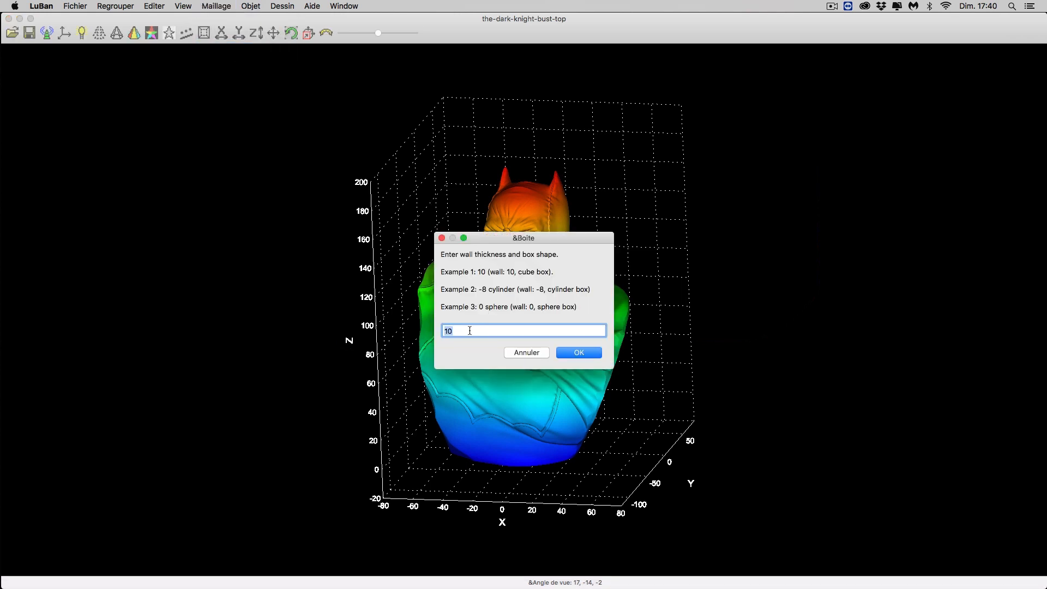
pyautogui.write('0 cylinder')
pyautogui.moveTo(449, 331); pyautogui.dragTo(440, 331)
pyautogui.write('-1')
pyautogui.click(594, 354)
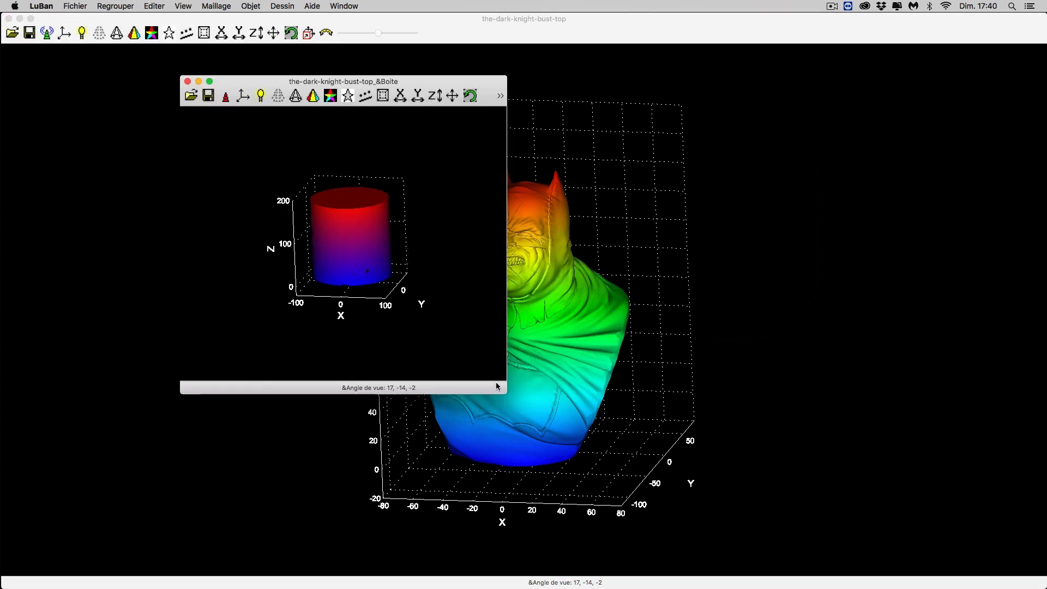
pyautogui.moveTo(506, 393); pyautogui.dragTo(729, 544)
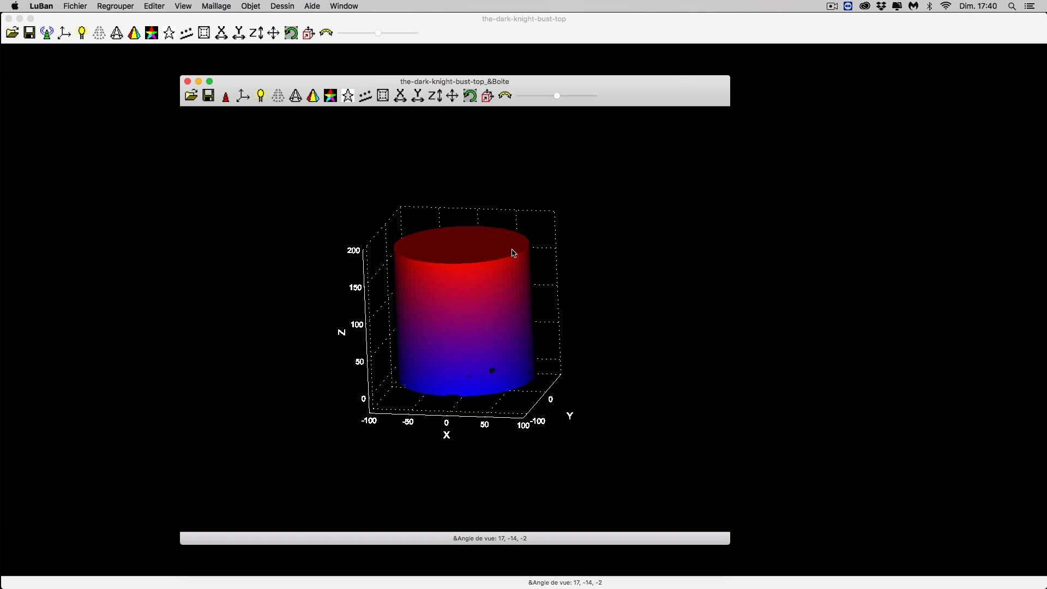
# Step: Examine the -1-wall cylinder's underside and top for openings, and close the box
pyautogui.moveTo(495, 163); pyautogui.dragTo(529, 63)
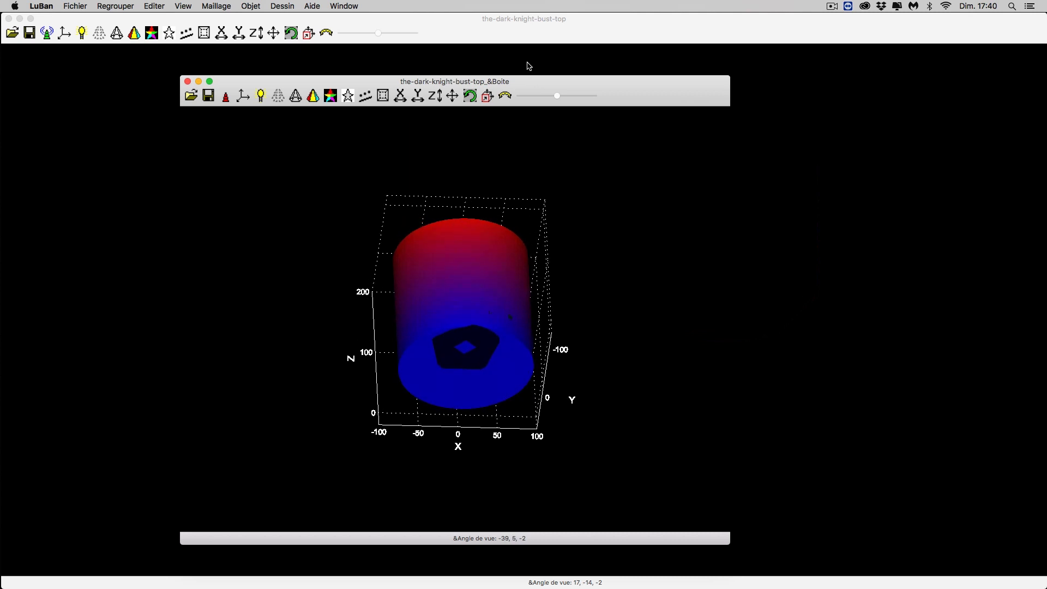
pyautogui.moveTo(624, 257); pyautogui.dragTo(606, 374)
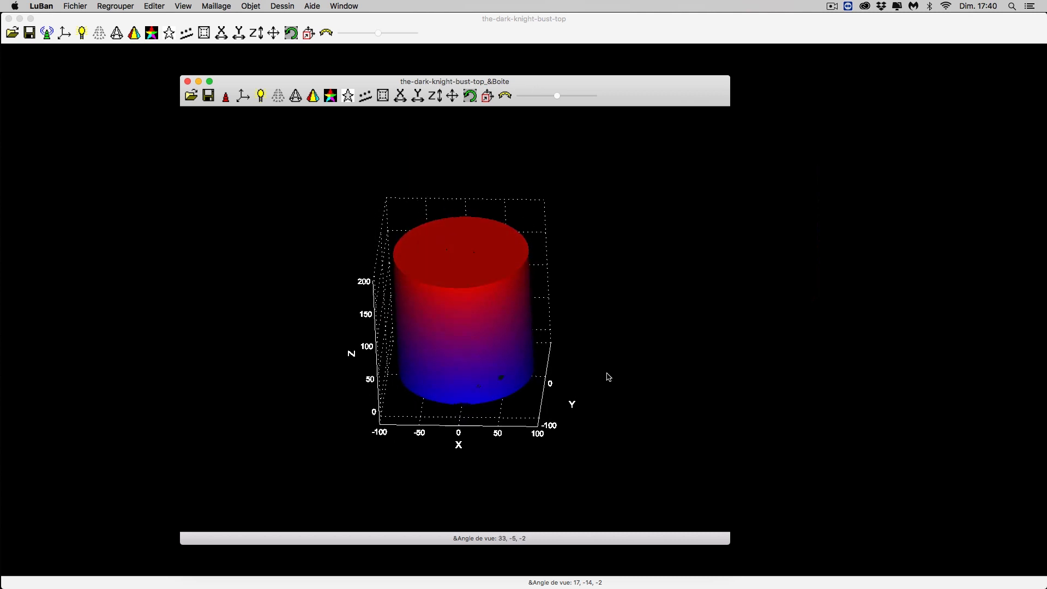
pyautogui.click(187, 82)
# Step: Generate a cylindrical box with a wall thickness of 2 around the bust and enlarge its window
pyautogui.click(214, 5)
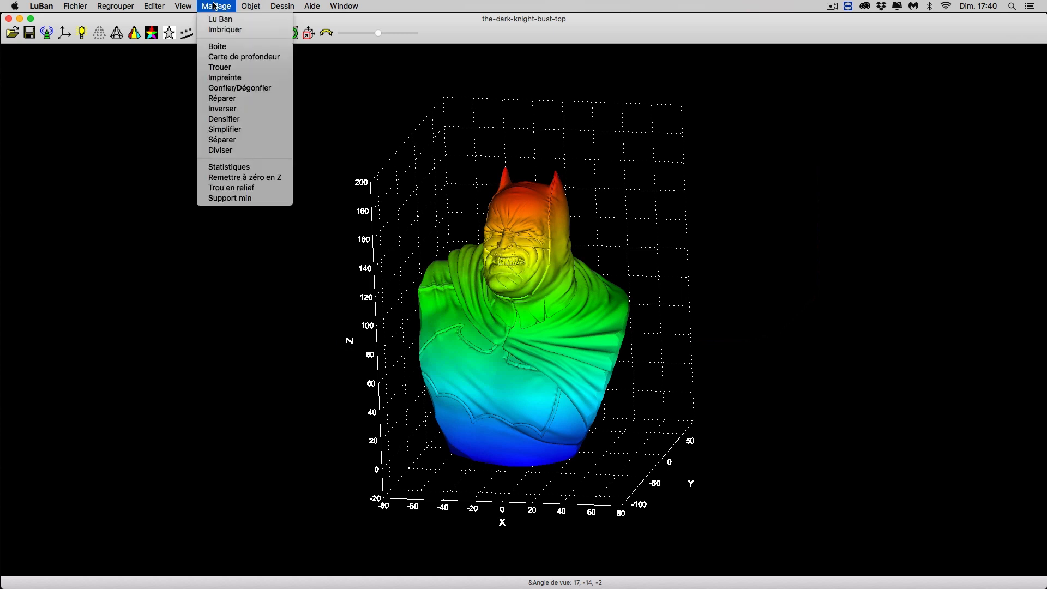
pyautogui.click(222, 53)
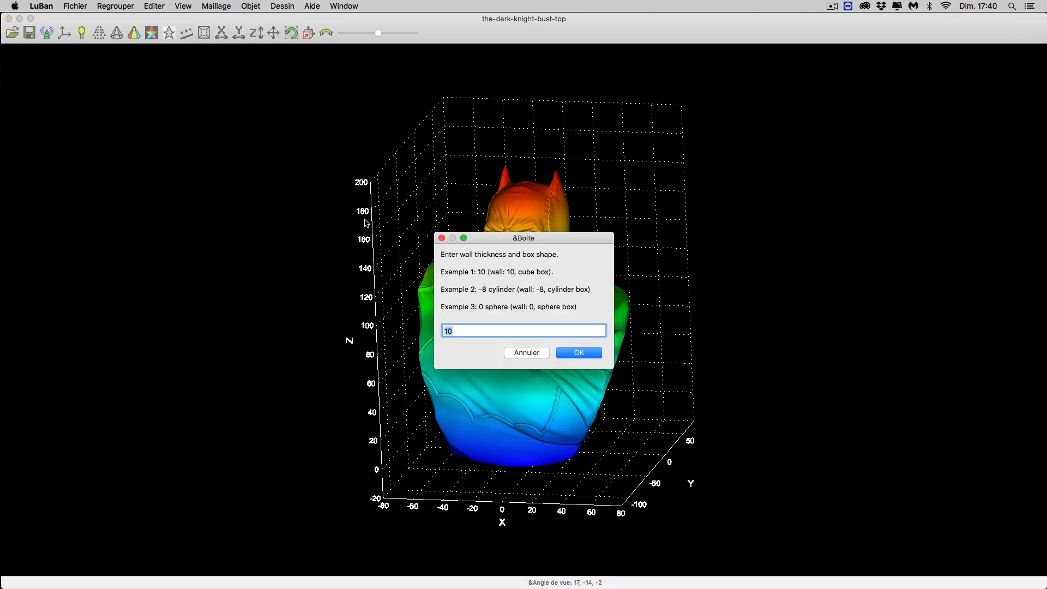
pyautogui.write('2')
pyautogui.press('BackSpace')
pyautogui.write('0 cylinder2')
pyautogui.press('Return')
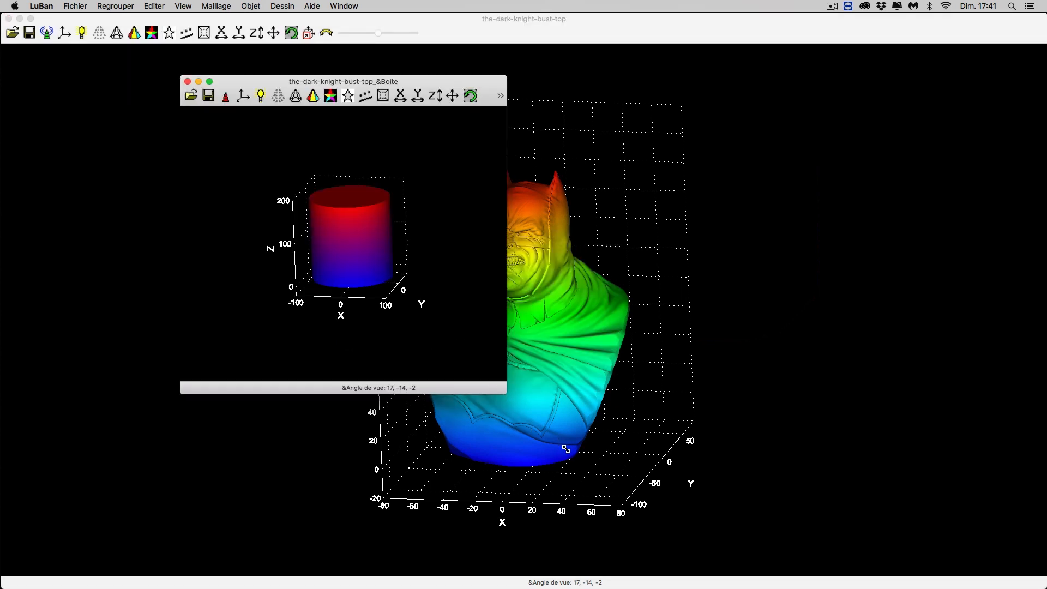
pyautogui.moveTo(506, 392); pyautogui.dragTo(735, 553)
# Step: Inspect the 2-wall cylinder from below and above, clip it at different heights to examine the cavity, and close the box
pyautogui.moveTo(621, 449); pyautogui.dragTo(652, 343)
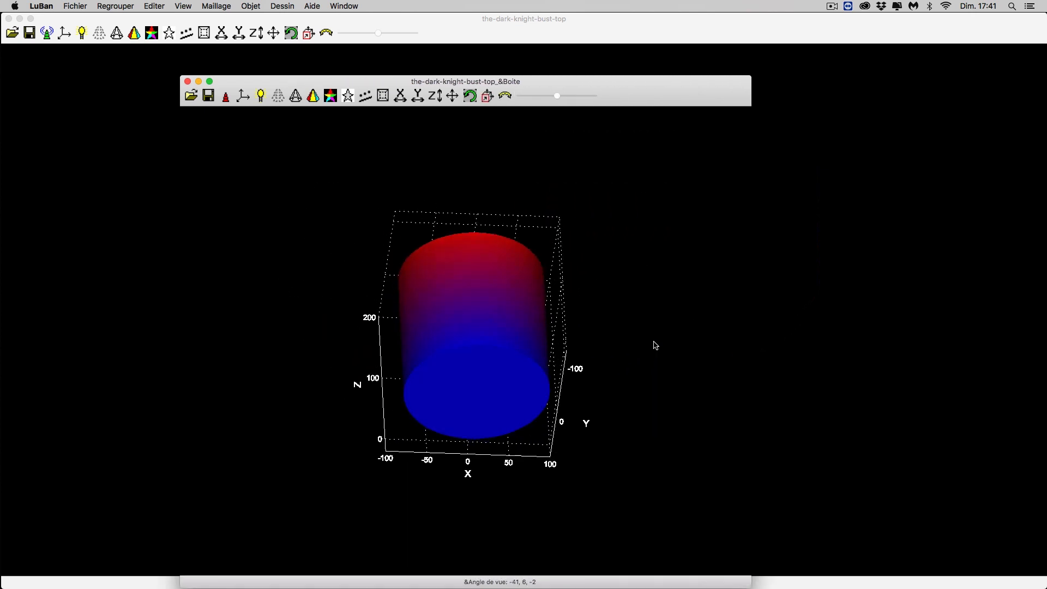
pyautogui.moveTo(638, 308); pyautogui.dragTo(619, 391)
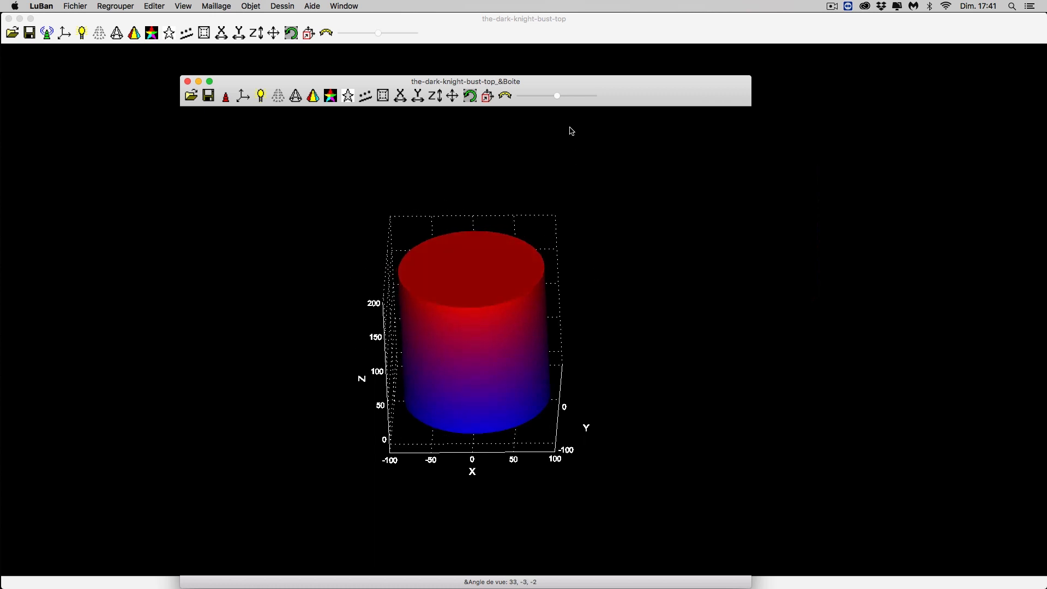
pyautogui.click(488, 97)
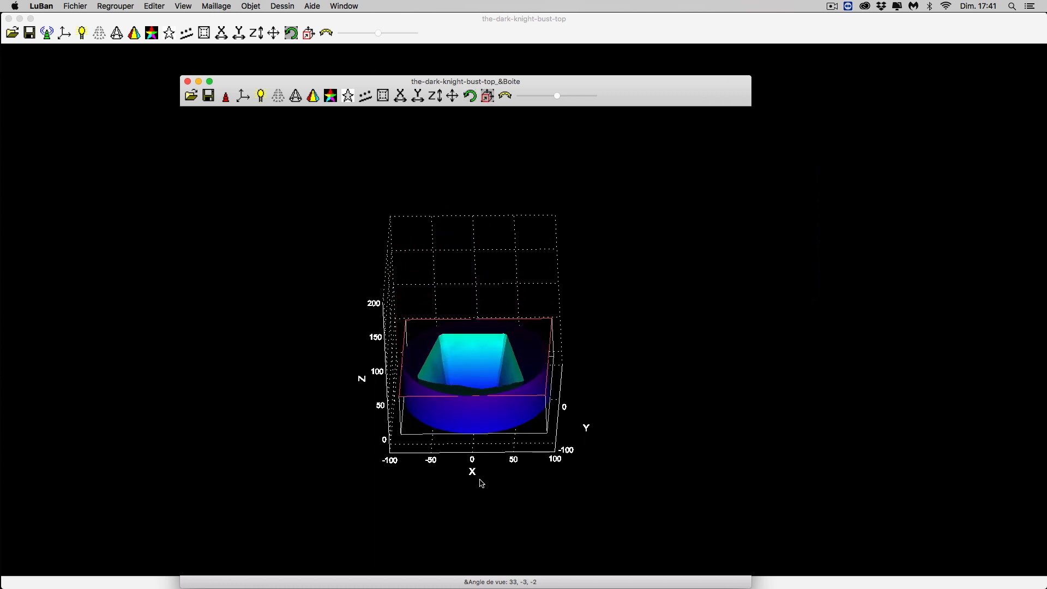
pyautogui.moveTo(480, 483); pyautogui.dragTo(413, 236)
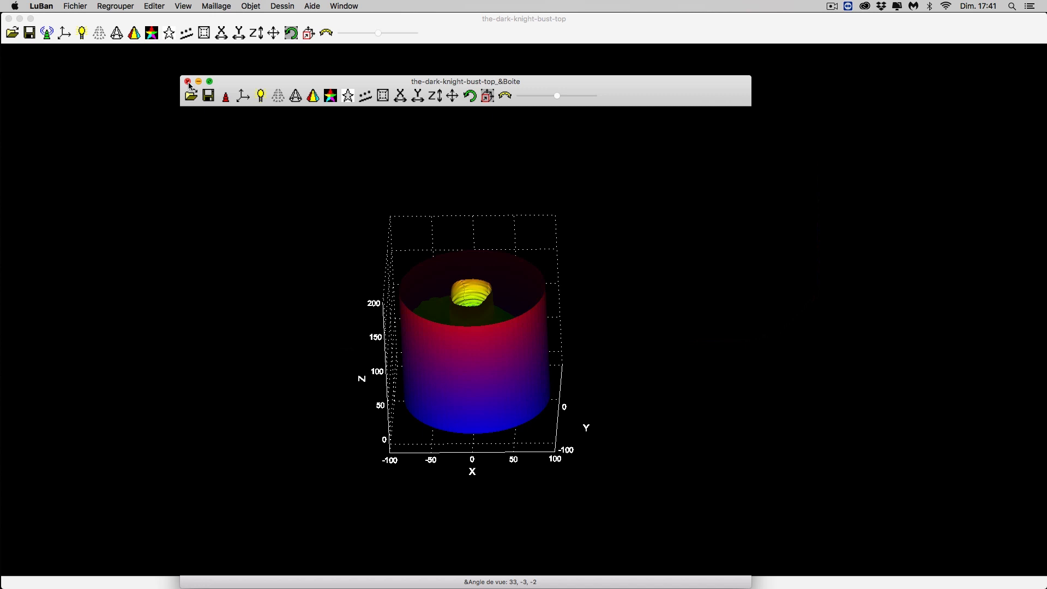
pyautogui.click(187, 81)
# Step: Generate a spherical box with a wall thickness of 2 around the bust and enlarge its window
pyautogui.click(223, 8)
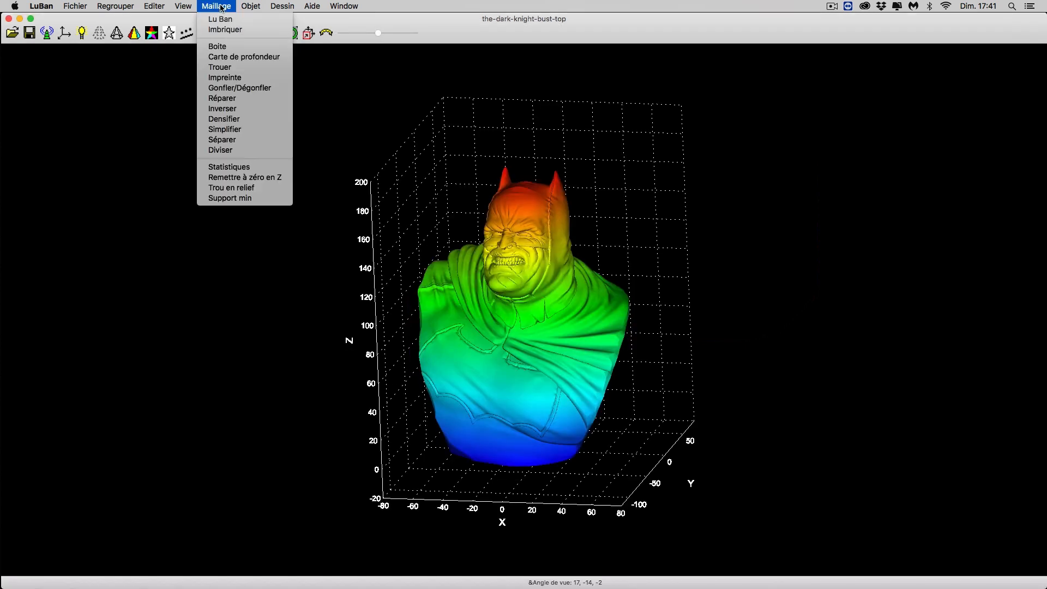
pyautogui.click(225, 47)
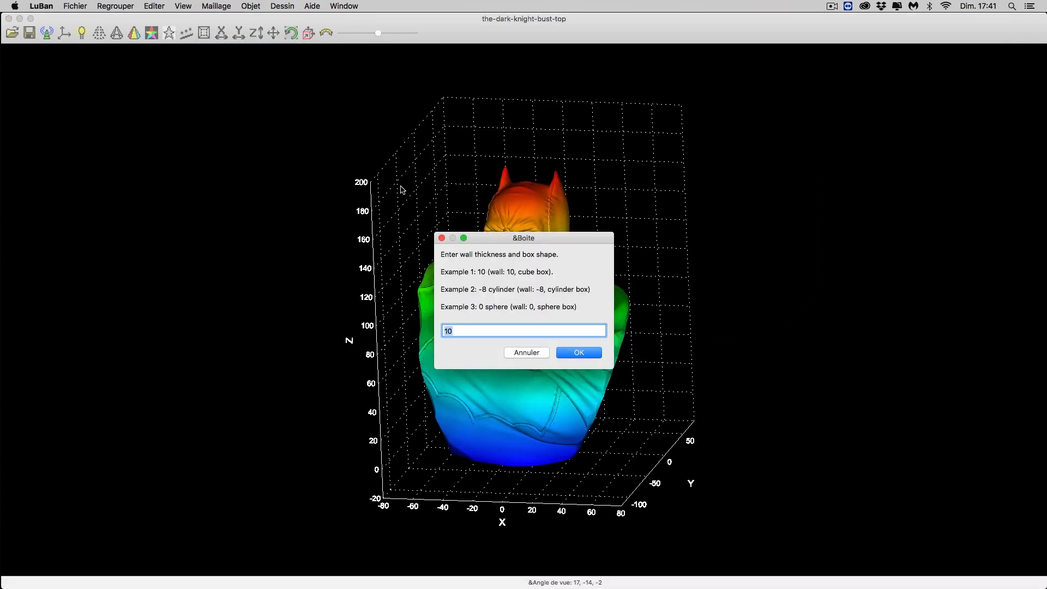
pyautogui.click(482, 329)
pyautogui.doubleClick(481, 329)
pyautogui.write('2 spherre')
pyautogui.press('BackSpace')
pyautogui.press('Return')
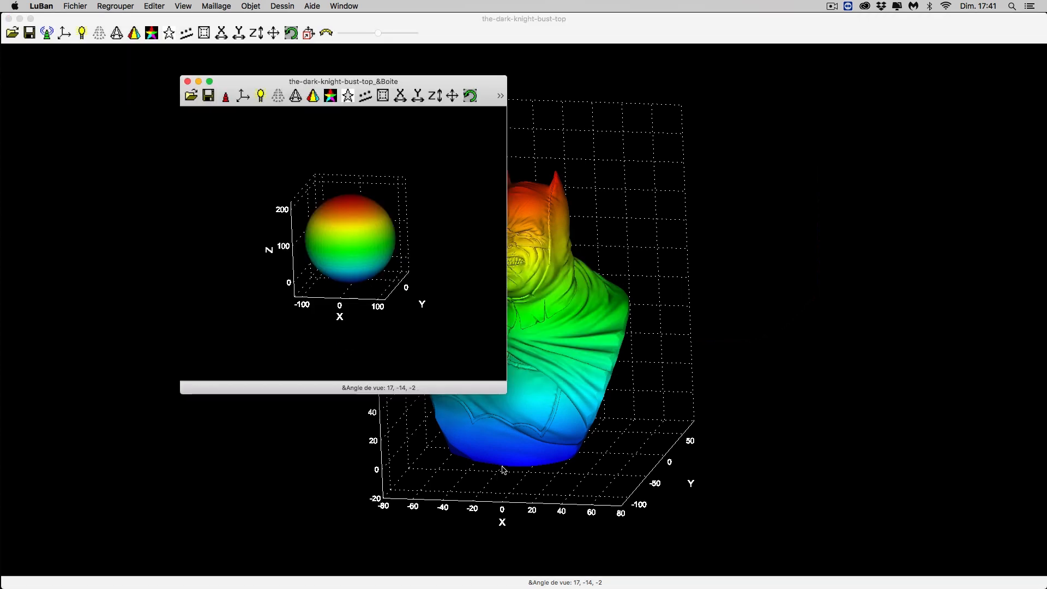
pyautogui.moveTo(502, 396); pyautogui.dragTo(761, 584)
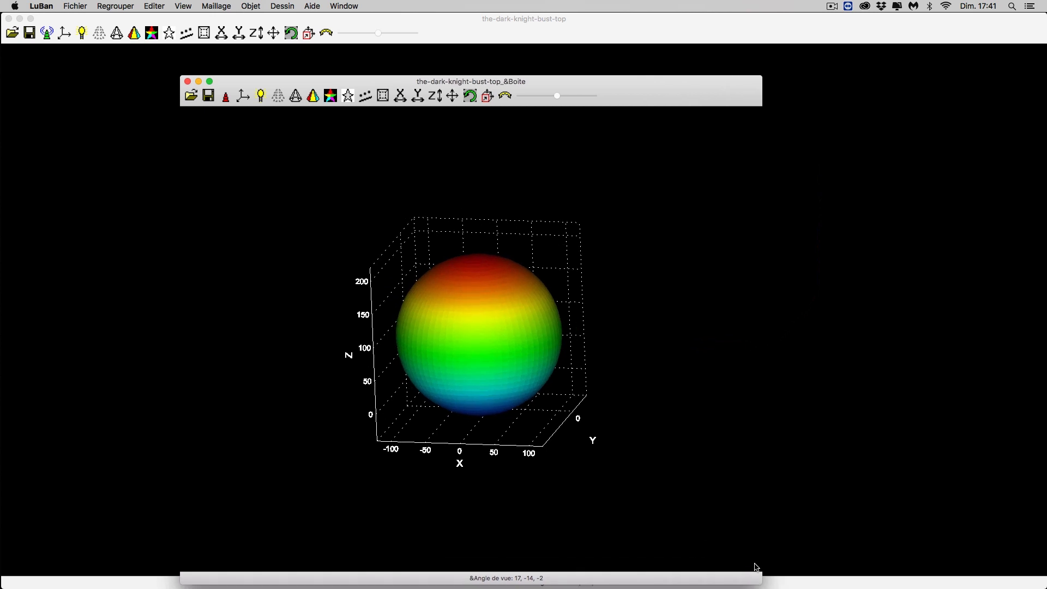
# Step: Clip the sphere to about half its height and further down, examine the cavity and its bottom from above, and close the box
pyautogui.click(487, 95)
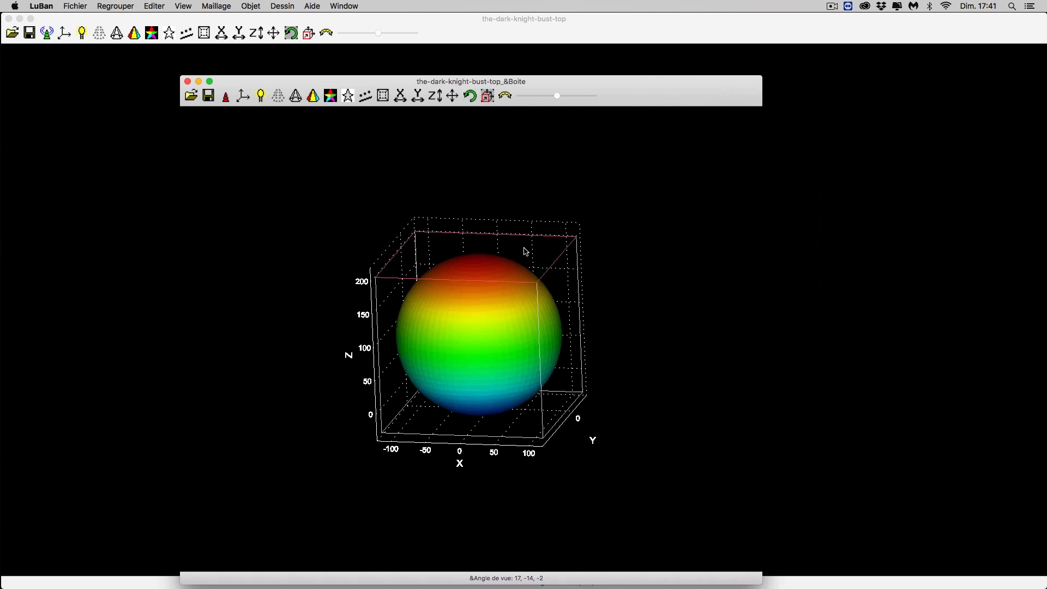
pyautogui.moveTo(523, 254); pyautogui.dragTo(522, 348)
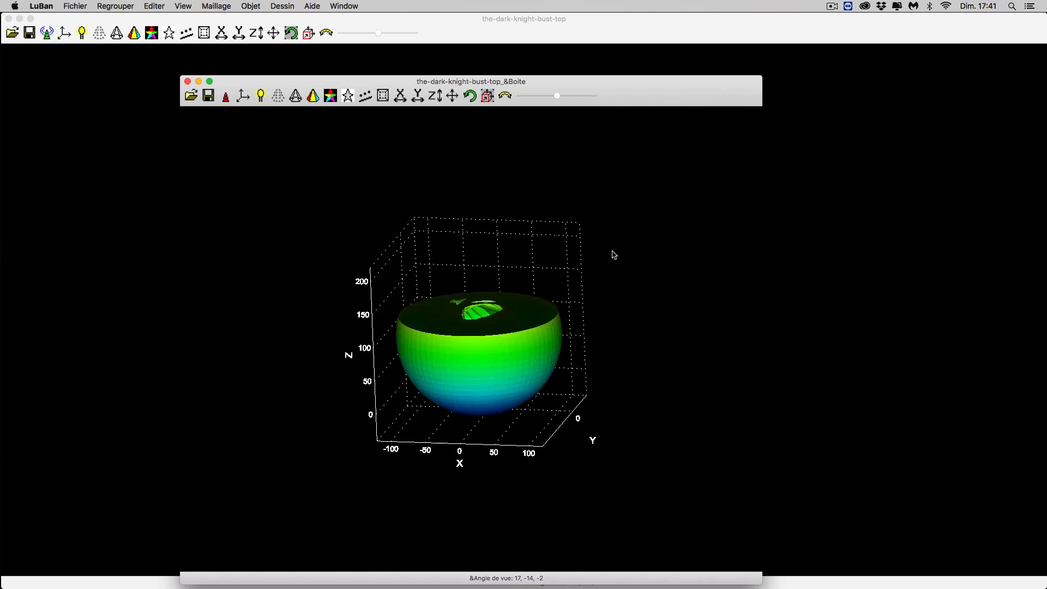
pyautogui.click(470, 96)
pyautogui.moveTo(590, 197); pyautogui.dragTo(611, 280)
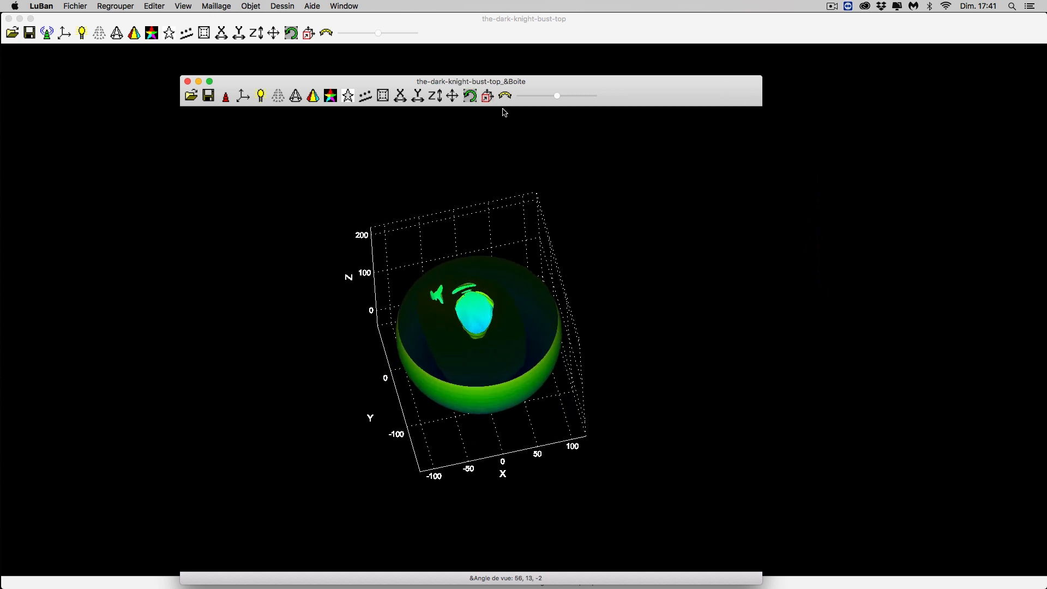
pyautogui.click(487, 97)
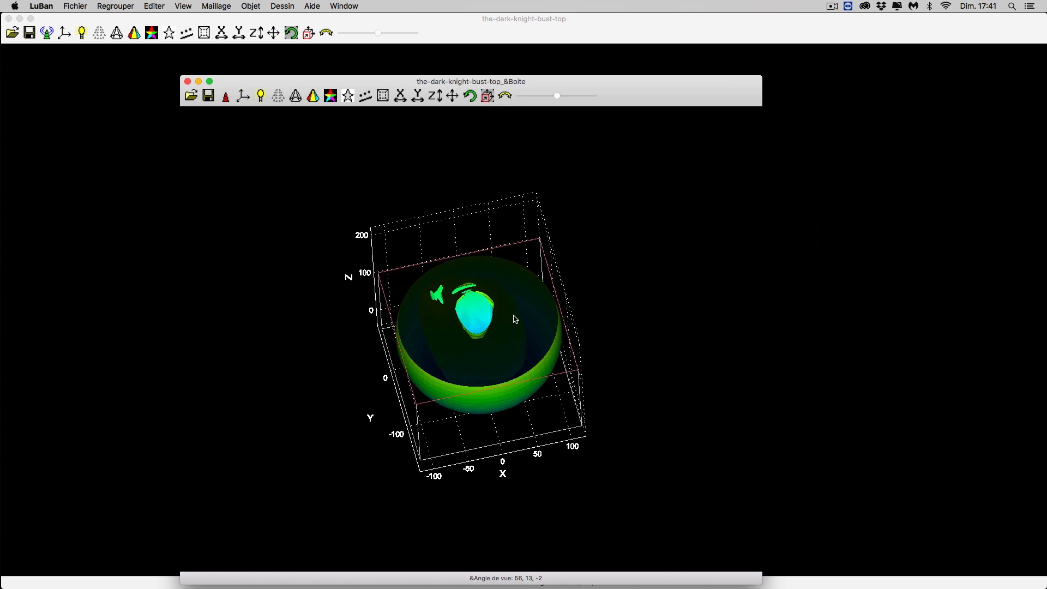
pyautogui.moveTo(516, 319); pyautogui.dragTo(529, 416)
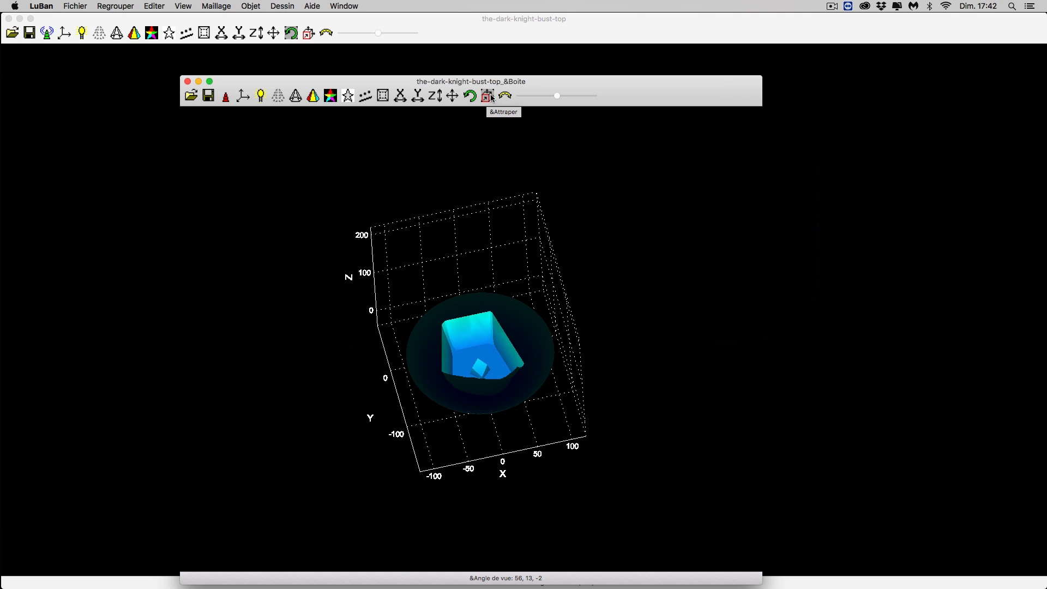
pyautogui.click(188, 82)
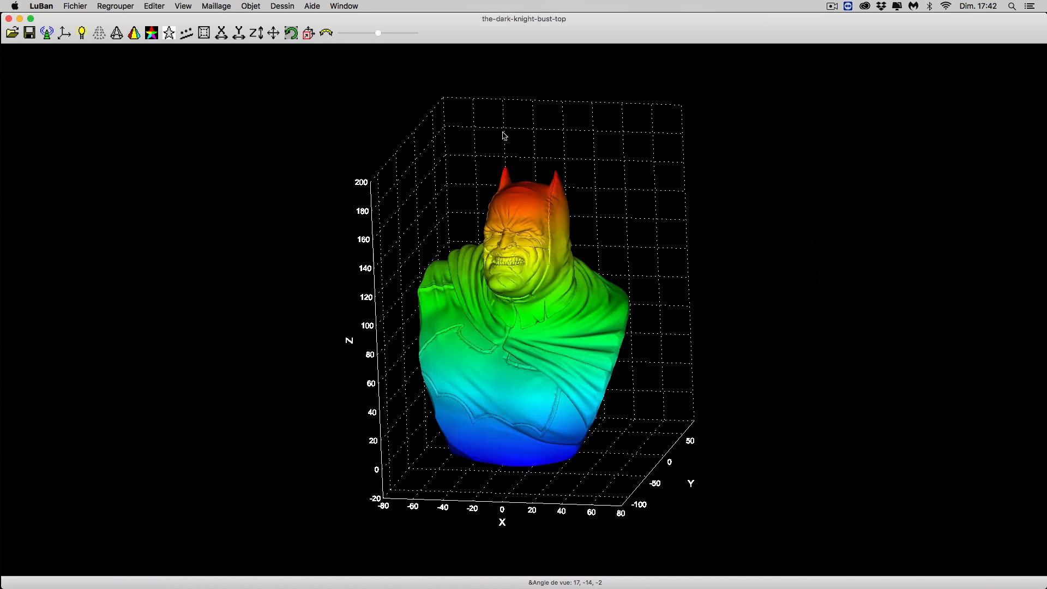
# Step: Generate the cylindrical box around the bust again with a wall thickness of 2 and enlarge its window
pyautogui.click(216, 6)
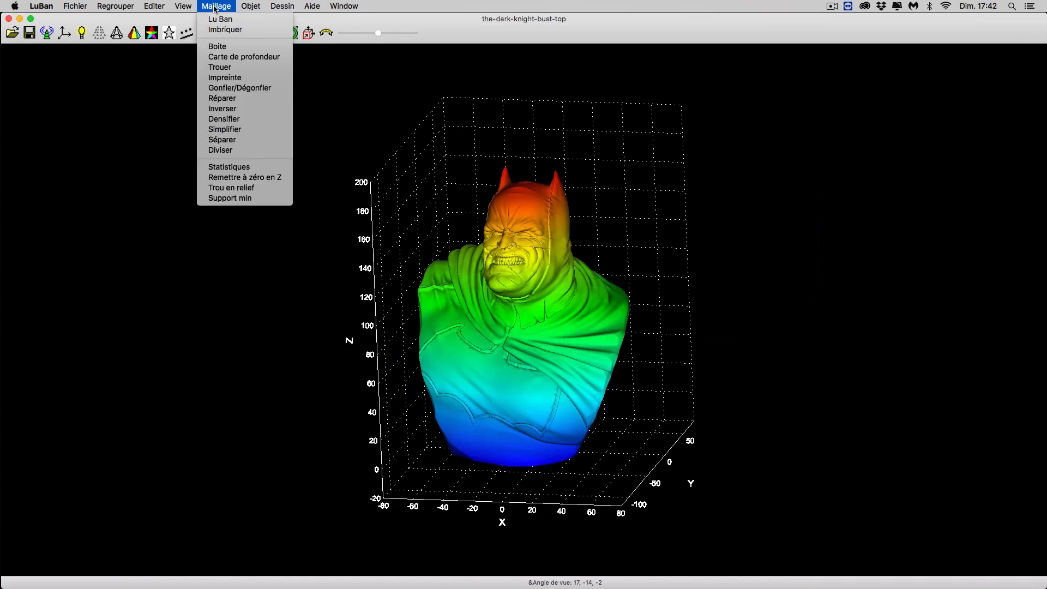
pyautogui.click(218, 46)
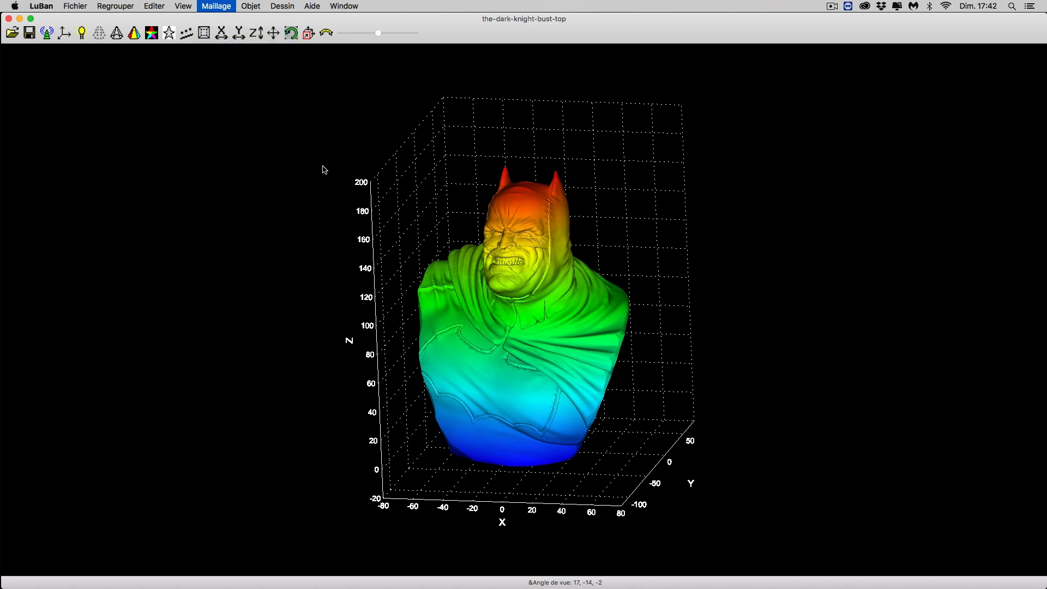
pyautogui.press('BackSpace')
pyautogui.press('BackSpace')
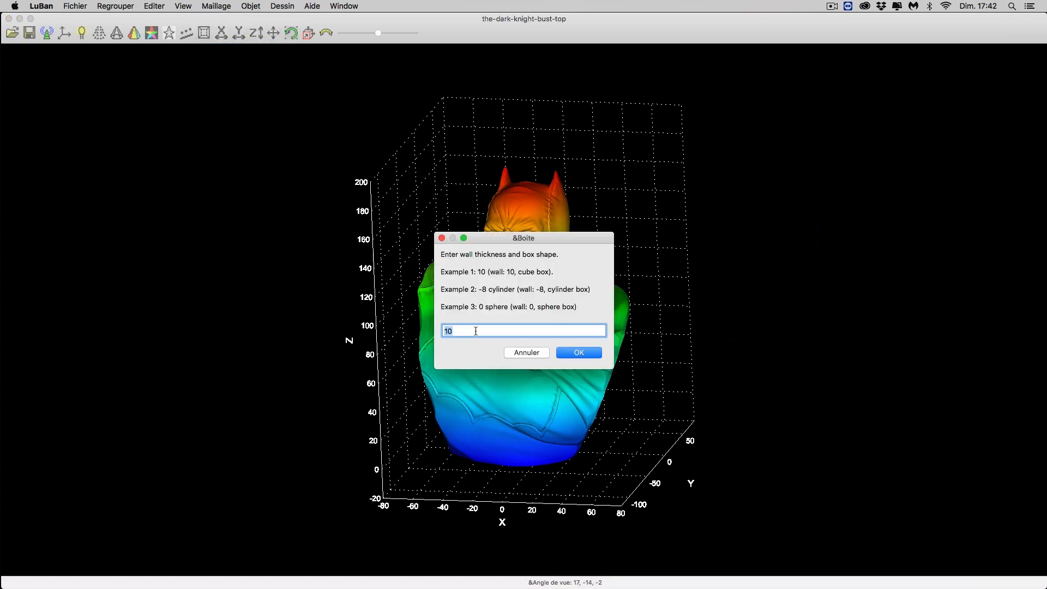
pyautogui.write('2 cylinder')
pyautogui.press('Return')
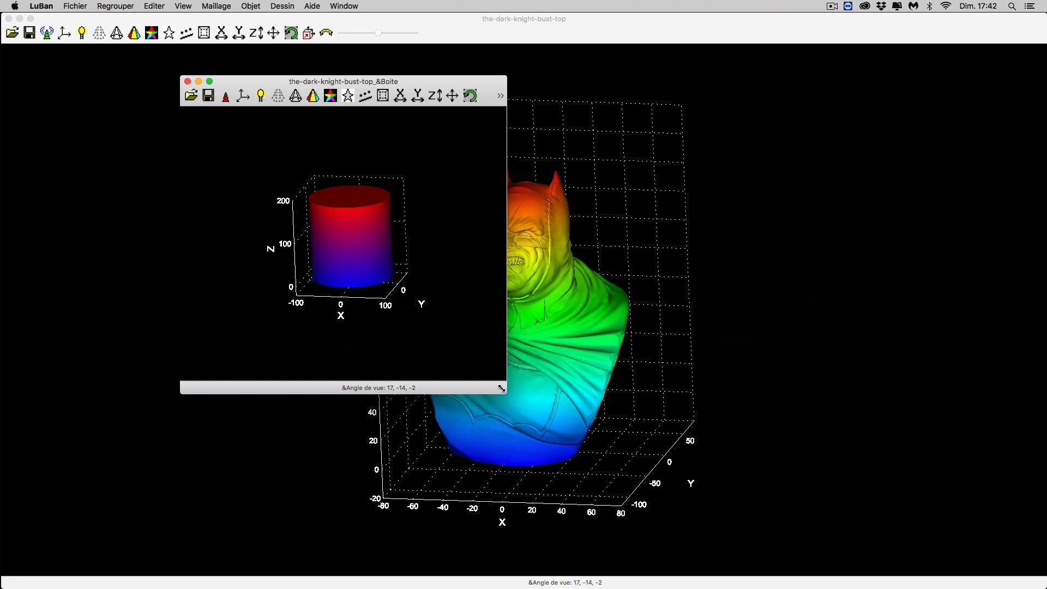
pyautogui.moveTo(501, 388); pyautogui.dragTo(758, 540)
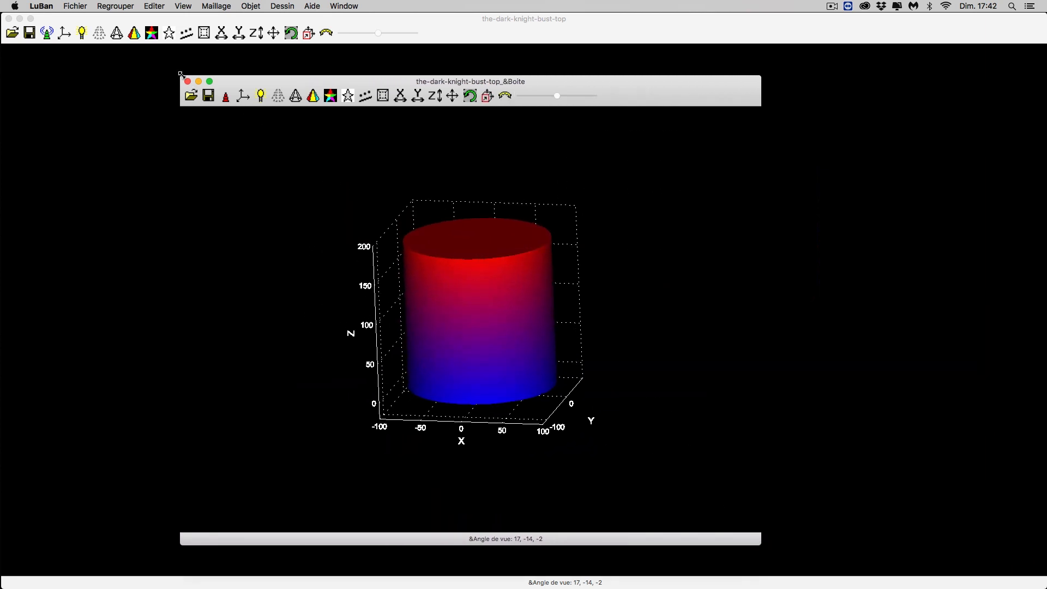
# Step: Export the 2-wall cylindrical box as an STL file named the-dark-knight-bust-top_&Boite to the Desktop
pyautogui.click(83, 7)
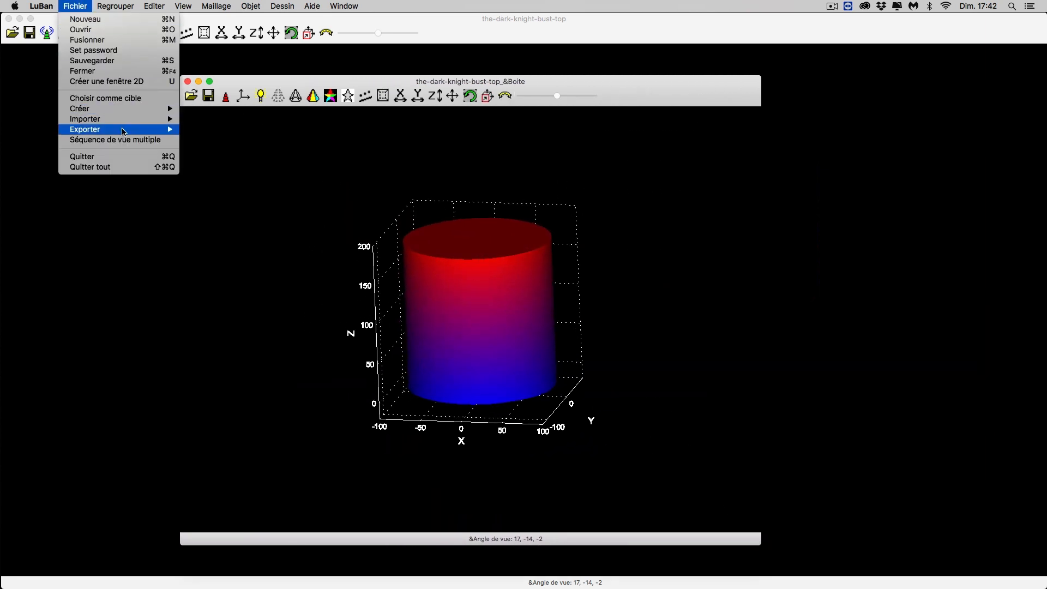
pyautogui.moveTo(124, 131)
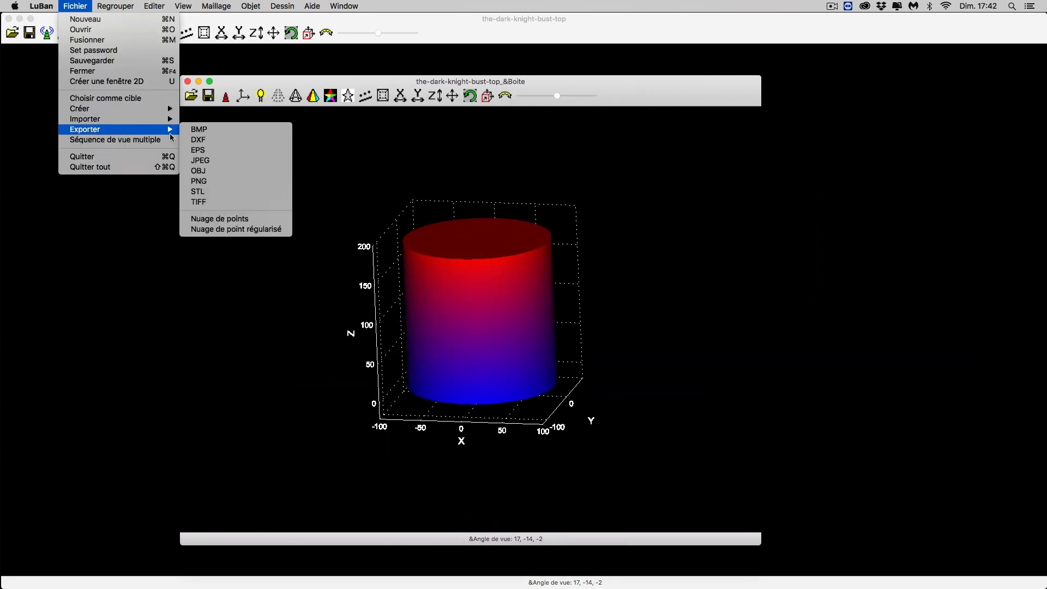
pyautogui.click(218, 192)
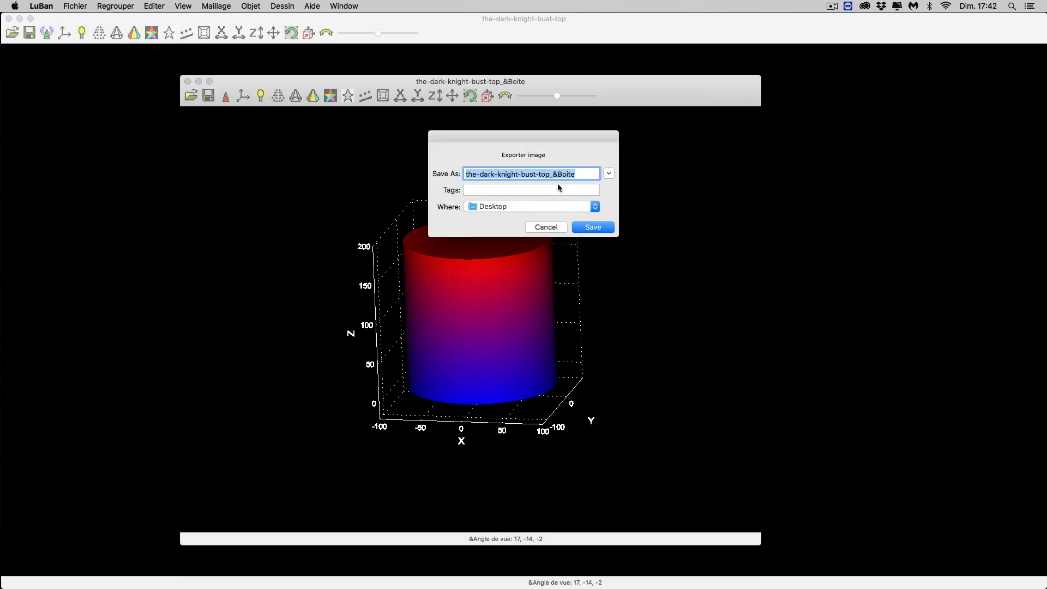
pyautogui.click(593, 227)
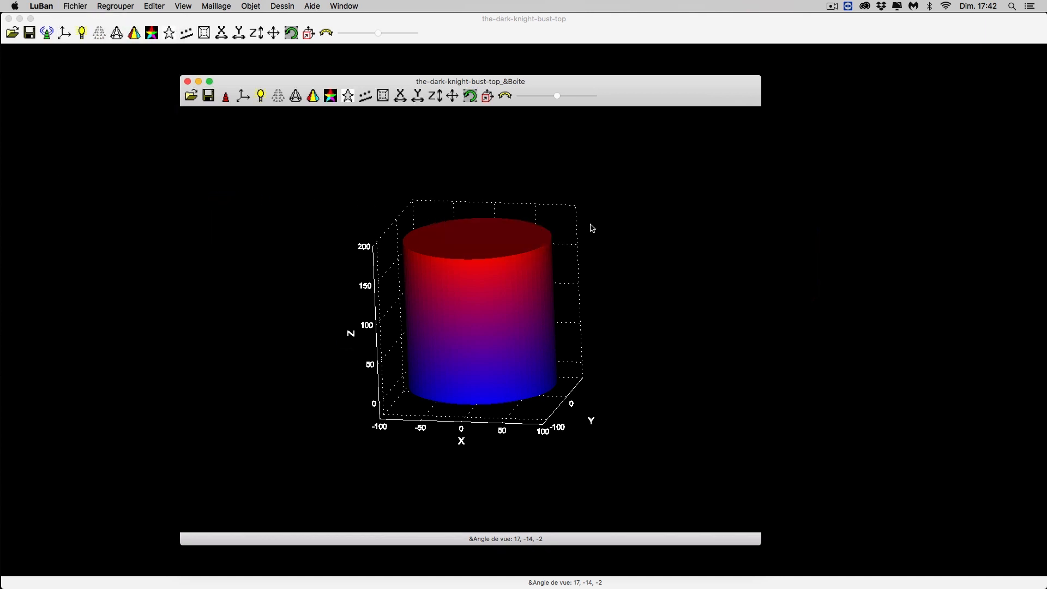